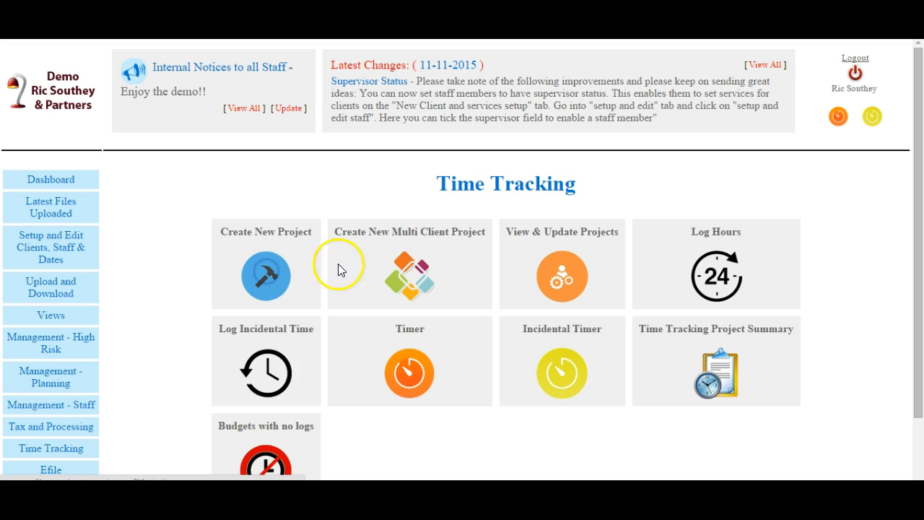
Create a new project described as "Financial Statements 2015" plus the client's title and surname, choosing the second listed person as project manager.
{"action": "left_click", "coordinate": [446, 250]}
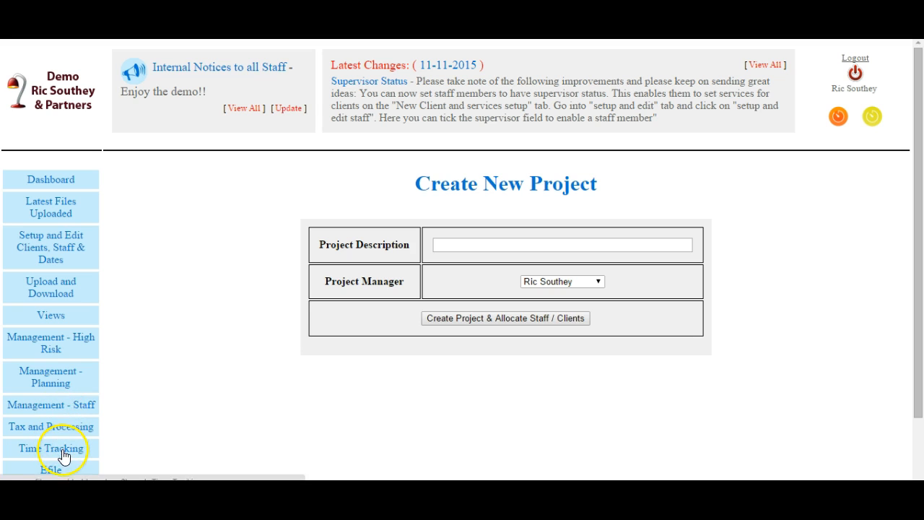
{"action": "left_click", "coordinate": [474, 244]}
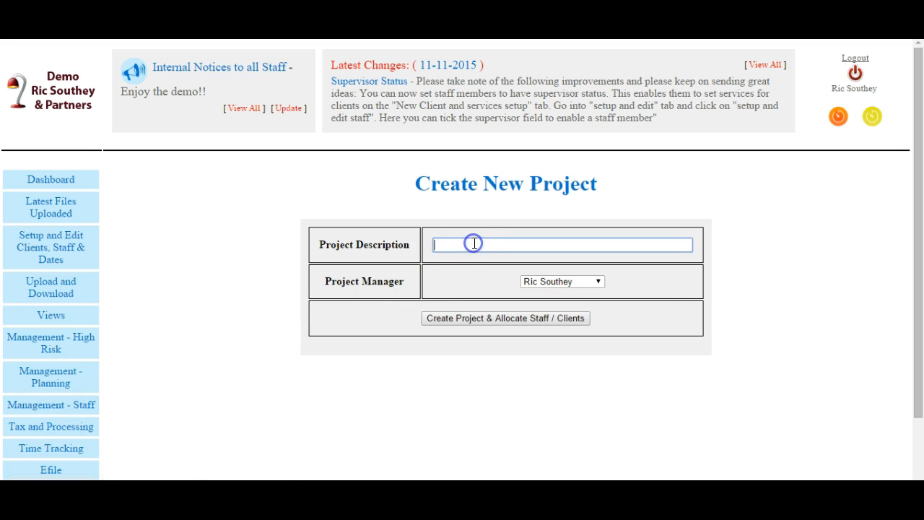
{"action": "type", "text": "F"}
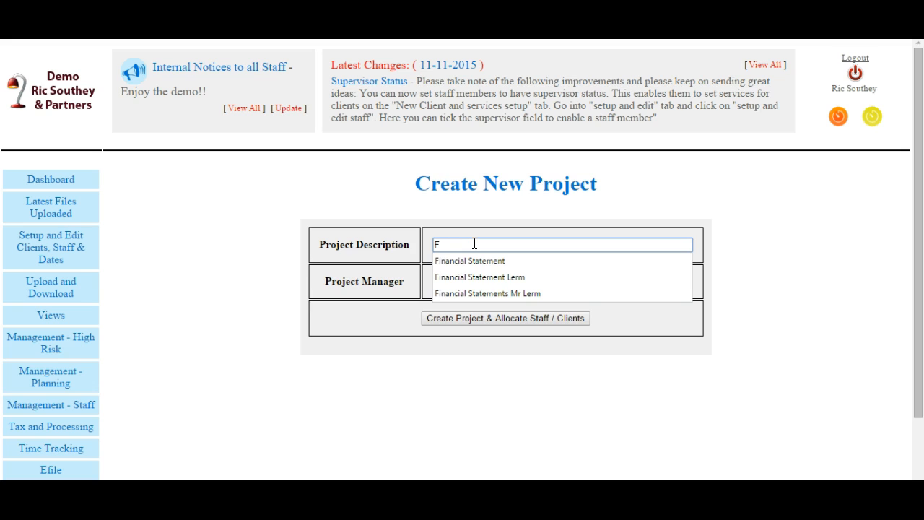
{"action": "type", "text": "il"}
{"action": "key", "text": "BackSpace"}
{"action": "key", "text": "BackSpace"}
{"action": "type", "text": "inancial Statements 2"}
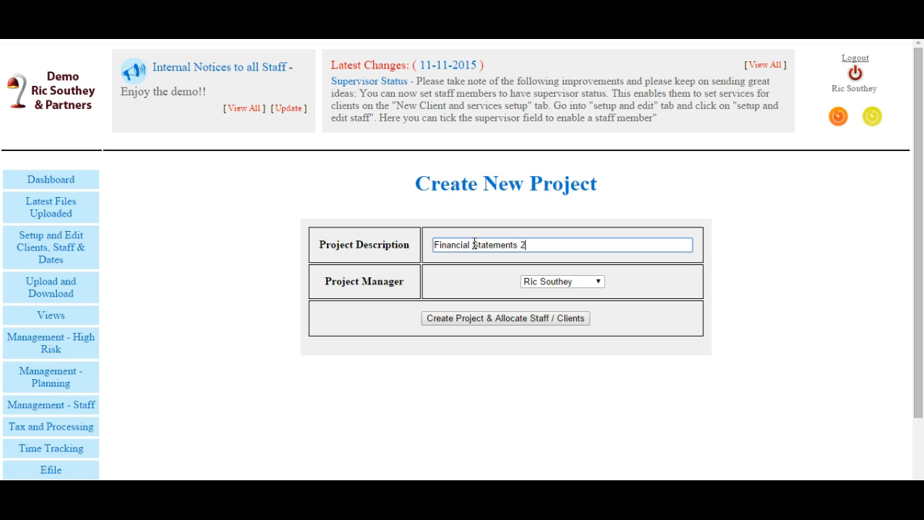
{"action": "type", "text": "015 Mr Lem"}
{"action": "left_click", "coordinate": [602, 285]}
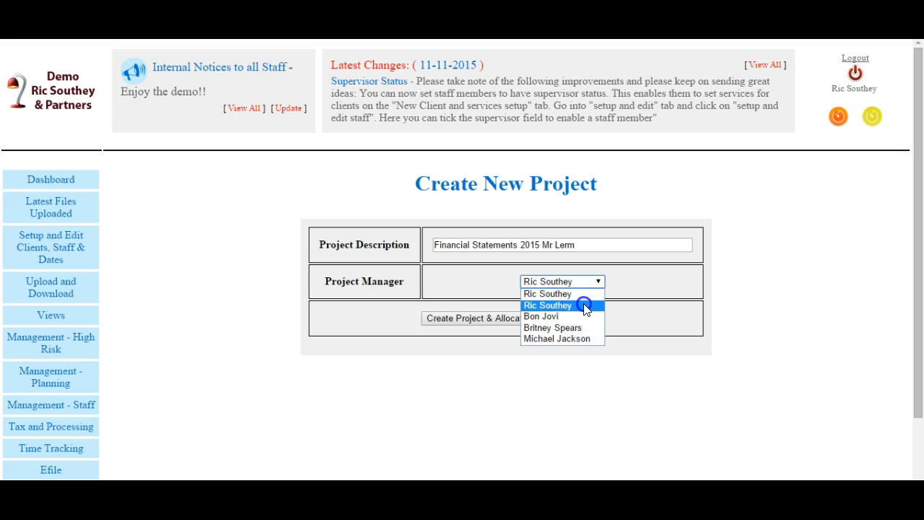
{"action": "left_click", "coordinate": [583, 304]}
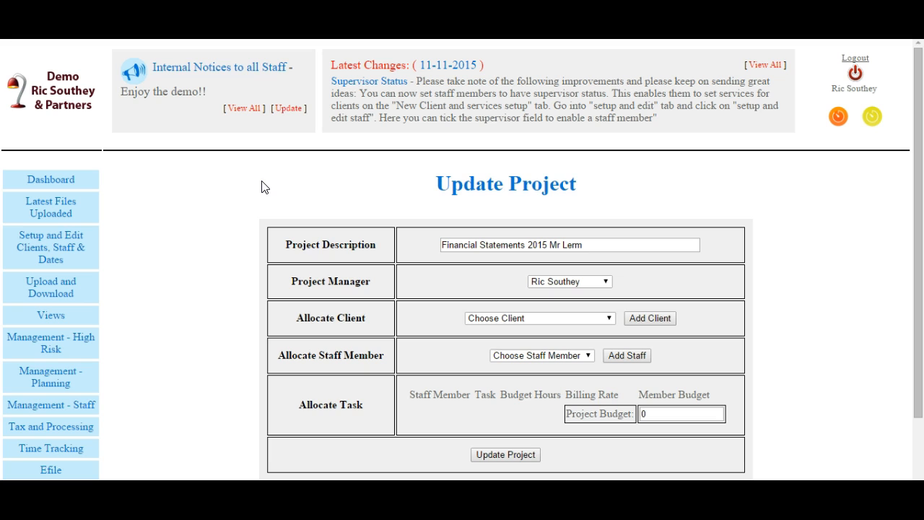
Allocate the individual client named in the project description and add Bon Jovi as a staff member.
{"action": "left_click", "coordinate": [610, 318]}
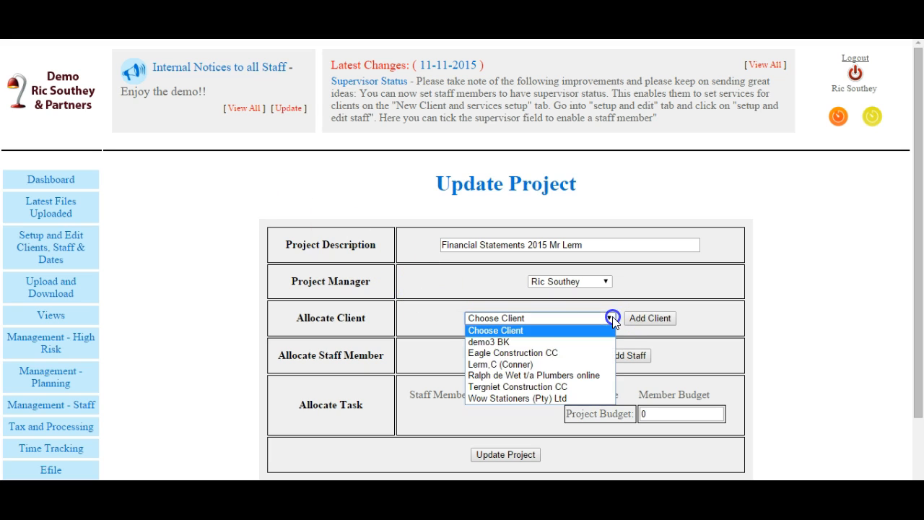
{"action": "left_click", "coordinate": [511, 365]}
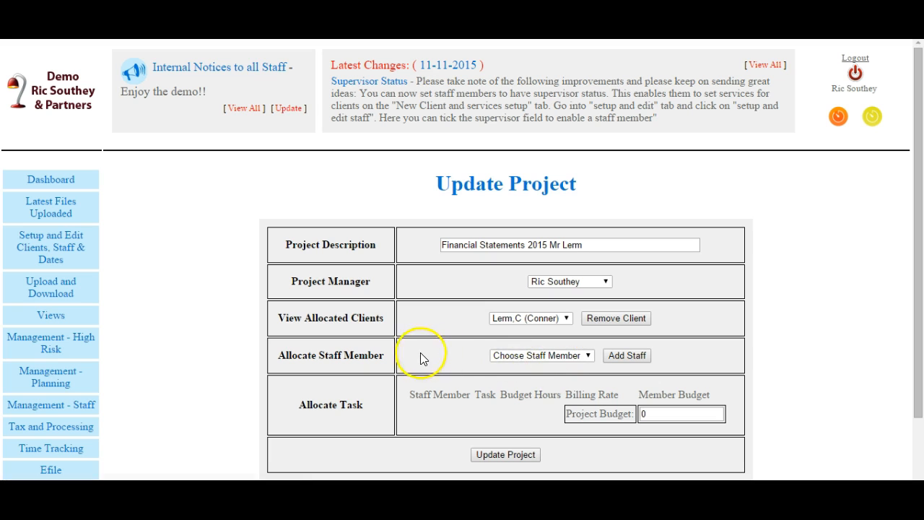
{"action": "left_click", "coordinate": [590, 358]}
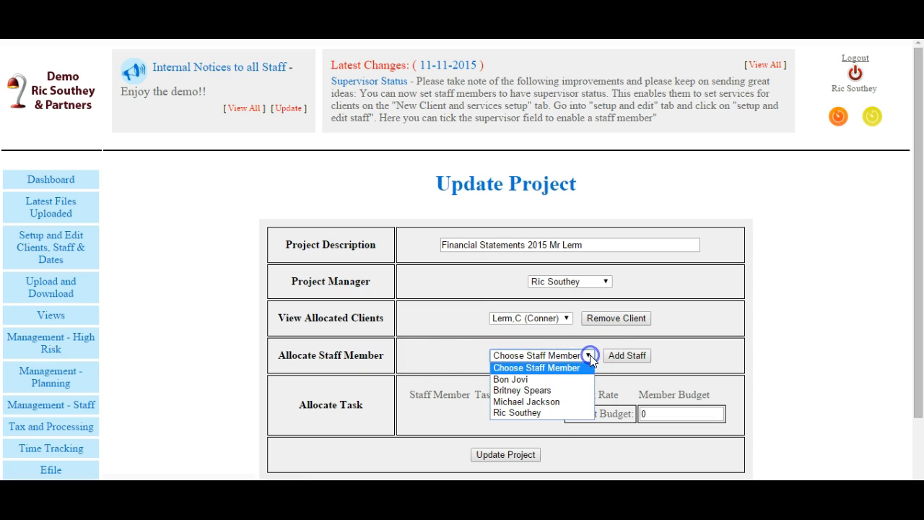
{"action": "left_click", "coordinate": [529, 382]}
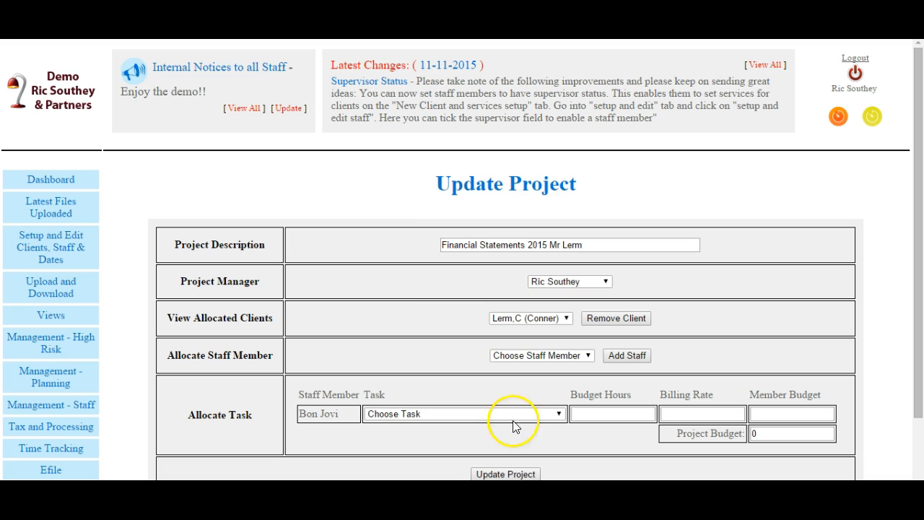
Assign Bon Jovi the task DAT - Data Capturing with 10 budget hours at a billing rate of 200.00.
{"action": "left_click", "coordinate": [528, 414]}
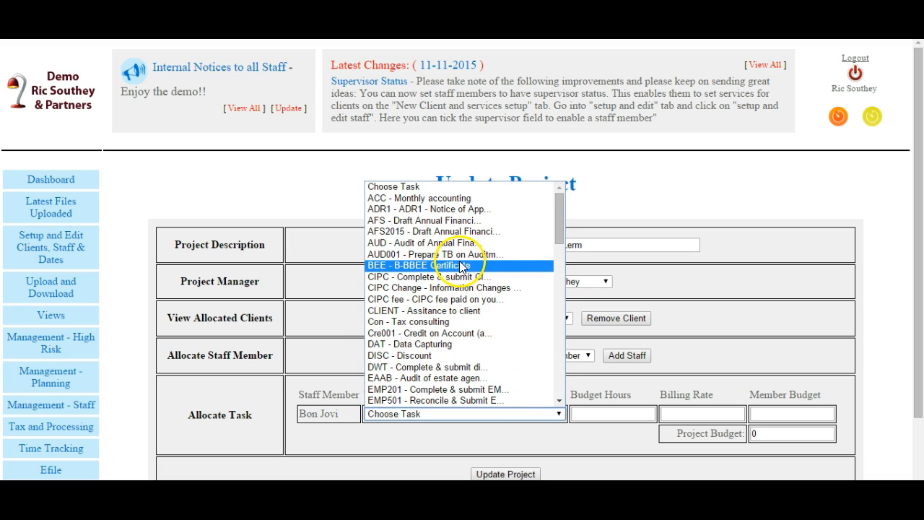
{"action": "left_click", "coordinate": [436, 345]}
{"action": "left_click", "coordinate": [594, 414]}
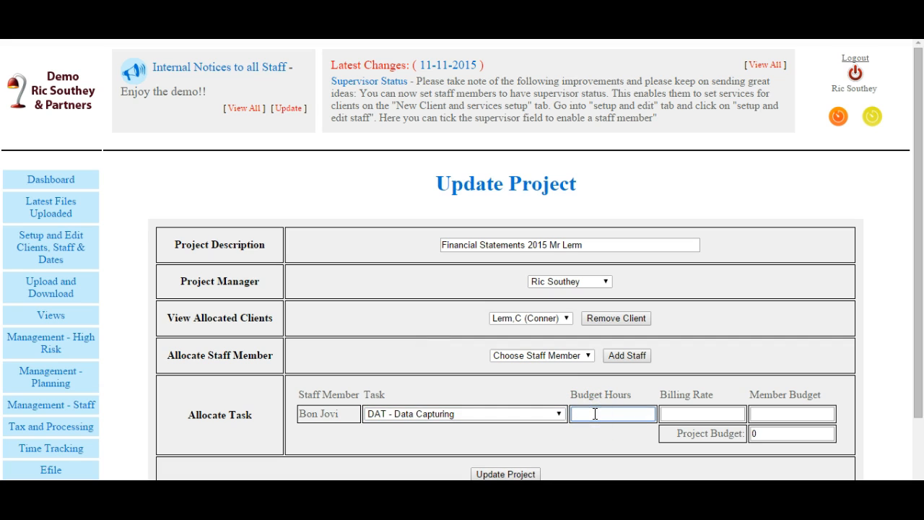
{"action": "type", "text": "10"}
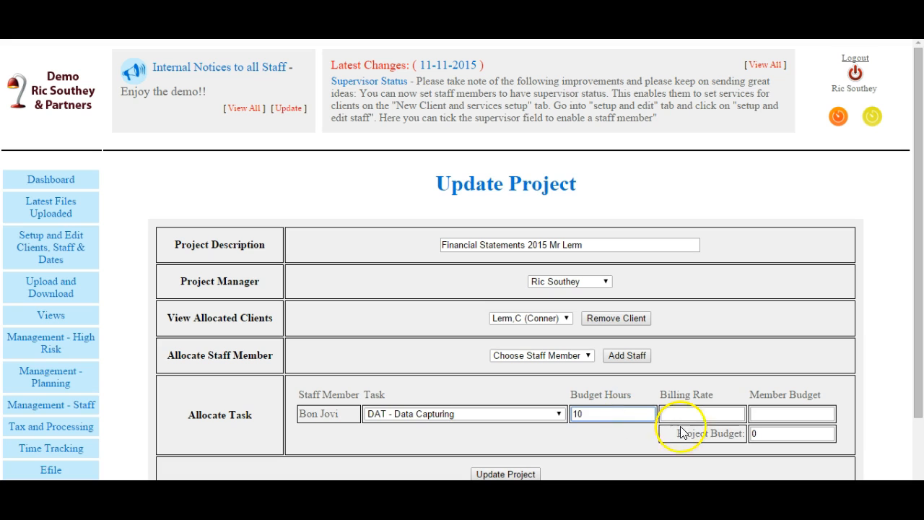
{"action": "left_click", "coordinate": [702, 413]}
{"action": "type", "text": "200"}
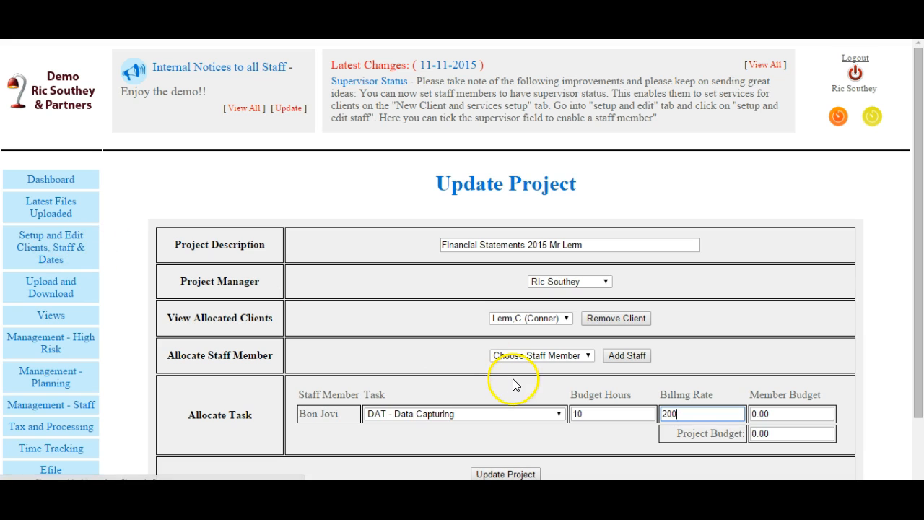
{"action": "type", "text": ".00"}
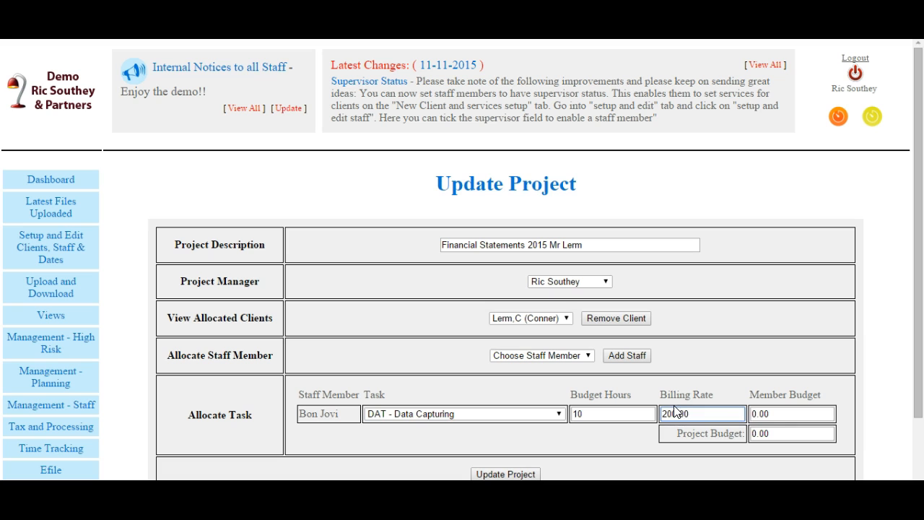
{"action": "left_click", "coordinate": [780, 414]}
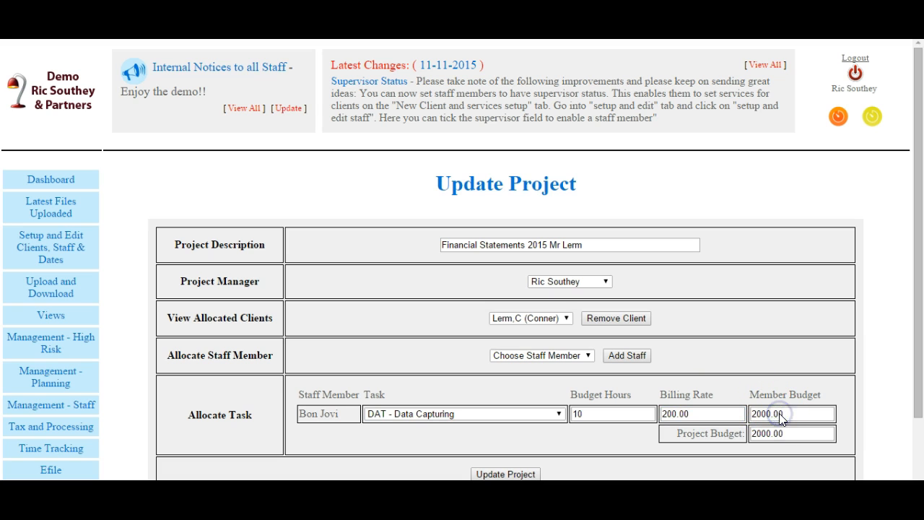
Add the project manager as a staff member with the AFS2015 draft annual financials task and 5 budget hours.
{"action": "left_click_drag", "start_coordinate": [921, 321], "coordinate": [917, 352]}
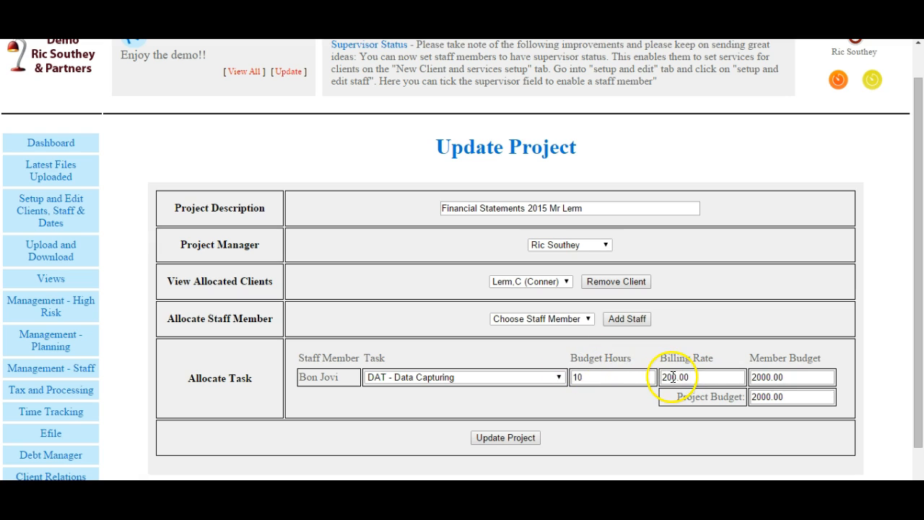
{"action": "left_click", "coordinate": [588, 320]}
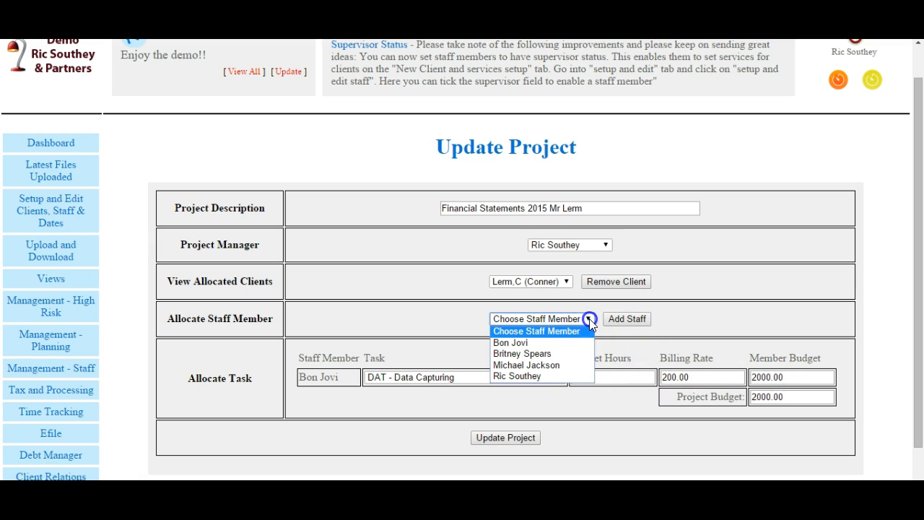
{"action": "left_click", "coordinate": [523, 376]}
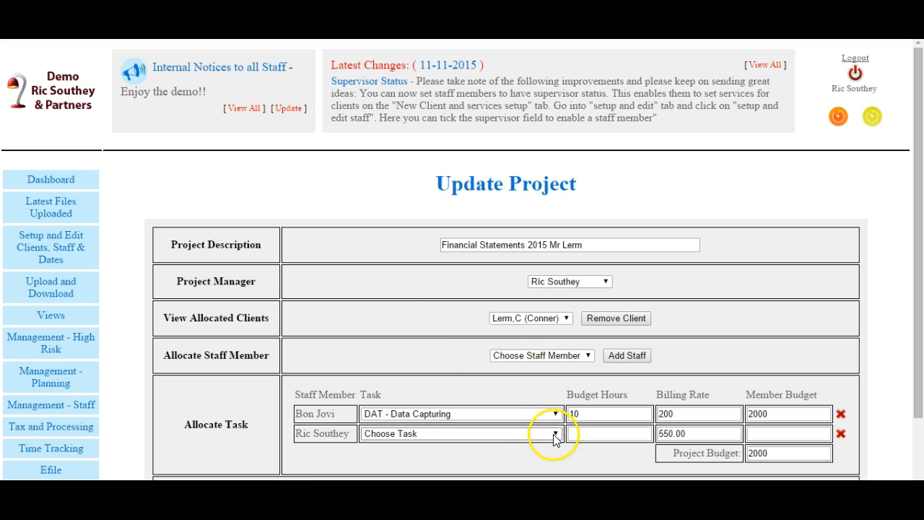
{"action": "left_click", "coordinate": [555, 434]}
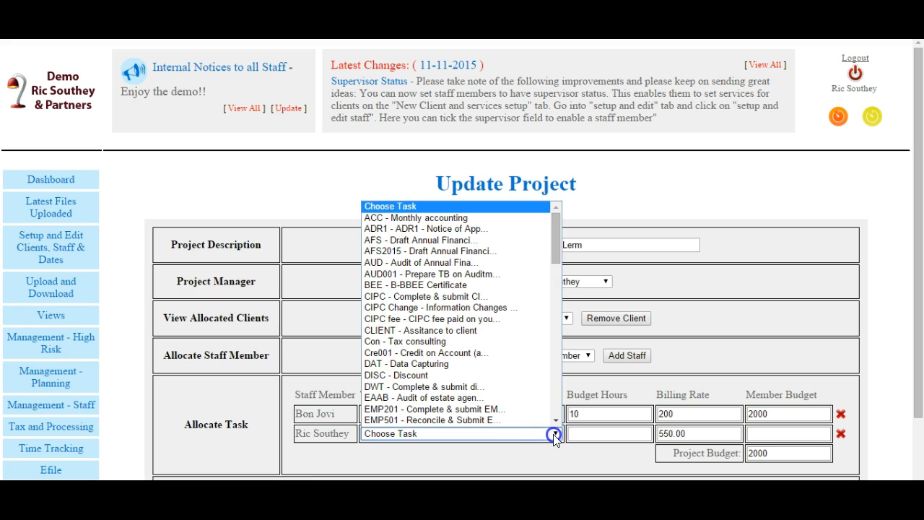
{"action": "left_click", "coordinate": [449, 257]}
{"action": "left_click", "coordinate": [591, 433]}
{"action": "type", "text": "5"}
{"action": "key", "text": "Tab"}
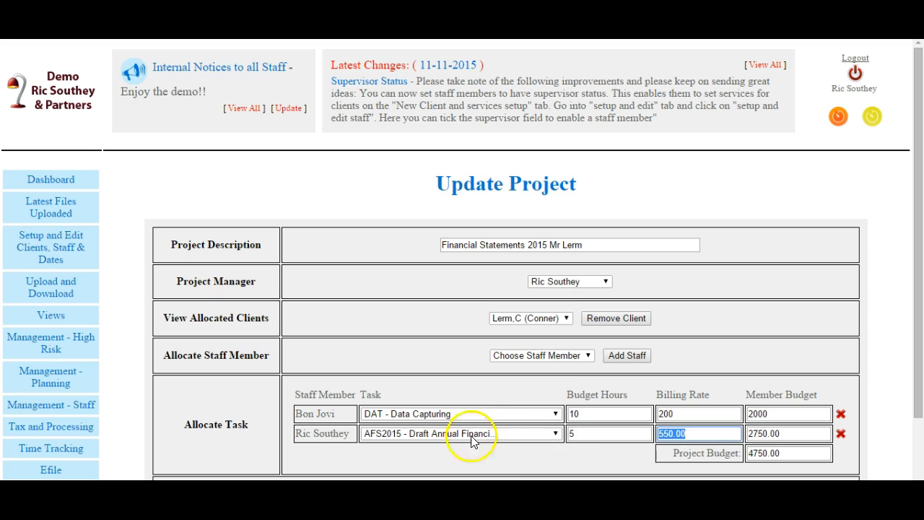
Add Britney Spears to the project as the third staff member.
{"action": "left_click", "coordinate": [589, 356]}
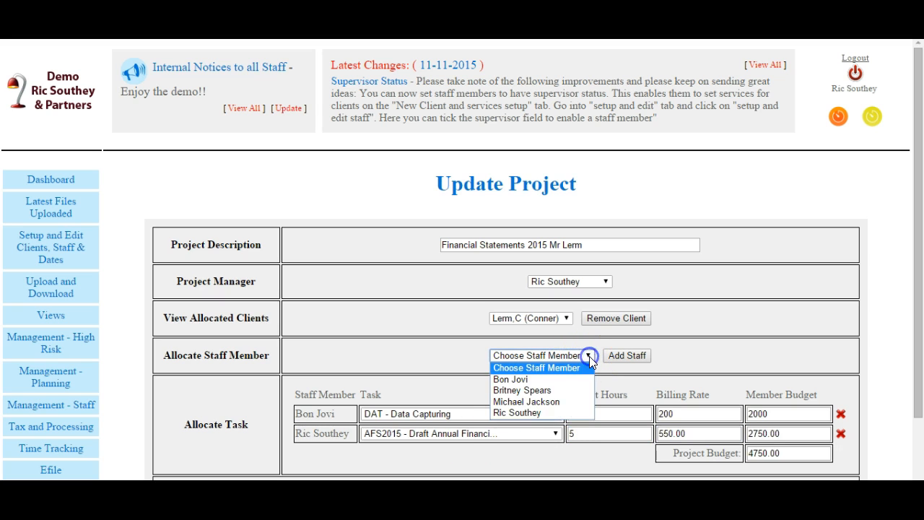
{"action": "left_click", "coordinate": [543, 390]}
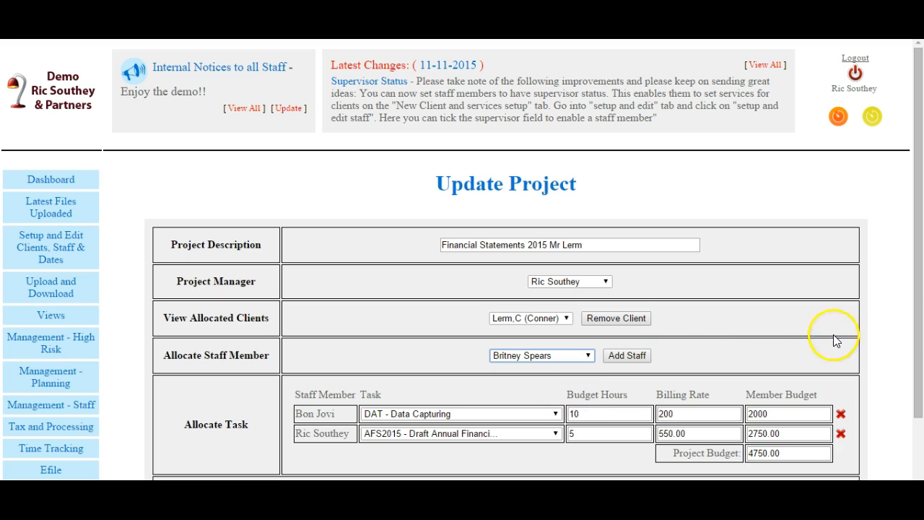
{"action": "left_click_drag", "start_coordinate": [919, 335], "coordinate": [918, 373]}
Assign Britney Spears the IT12TR income tax task with 1 budget hour at a billing rate of 450, and save the project.
{"action": "left_click", "coordinate": [561, 408]}
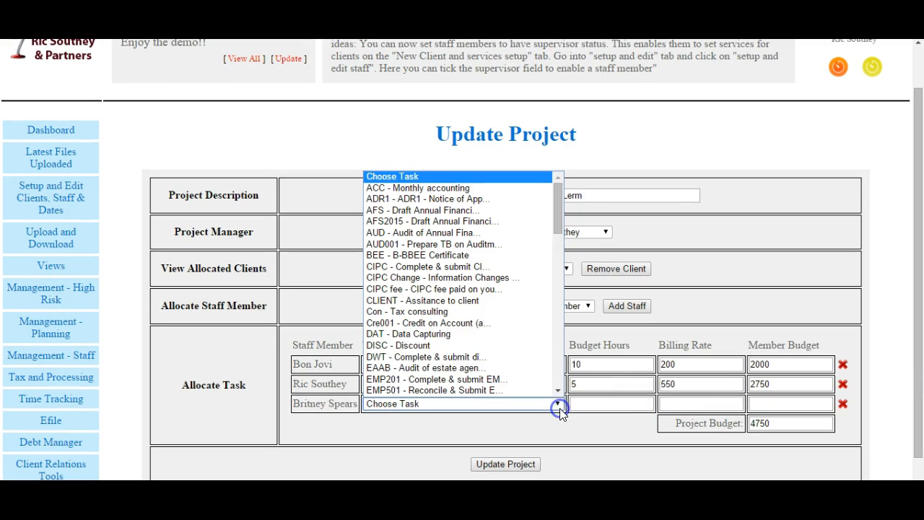
{"action": "left_click", "coordinate": [559, 379]}
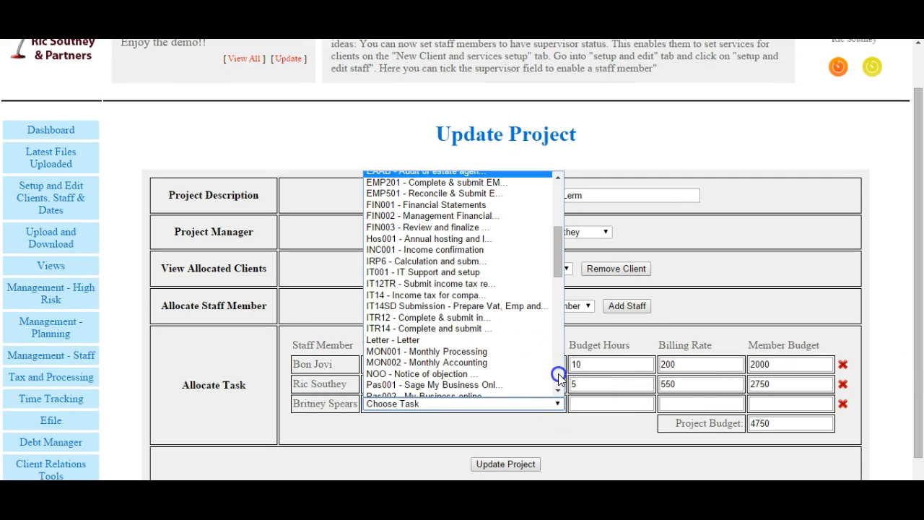
{"action": "left_click", "coordinate": [556, 374]}
{"action": "left_click", "coordinate": [561, 219]}
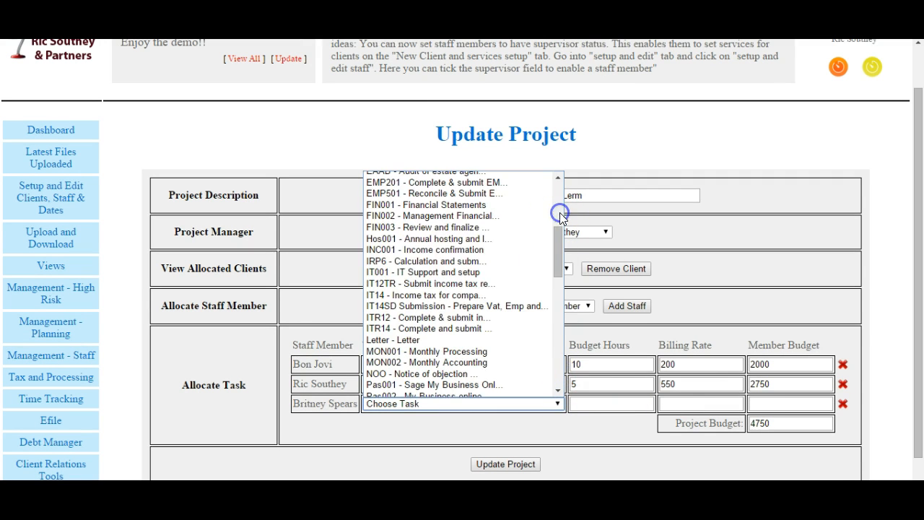
{"action": "left_click", "coordinate": [432, 287]}
{"action": "left_click", "coordinate": [586, 403]}
{"action": "type", "text": "1"}
{"action": "key", "text": "Tab"}
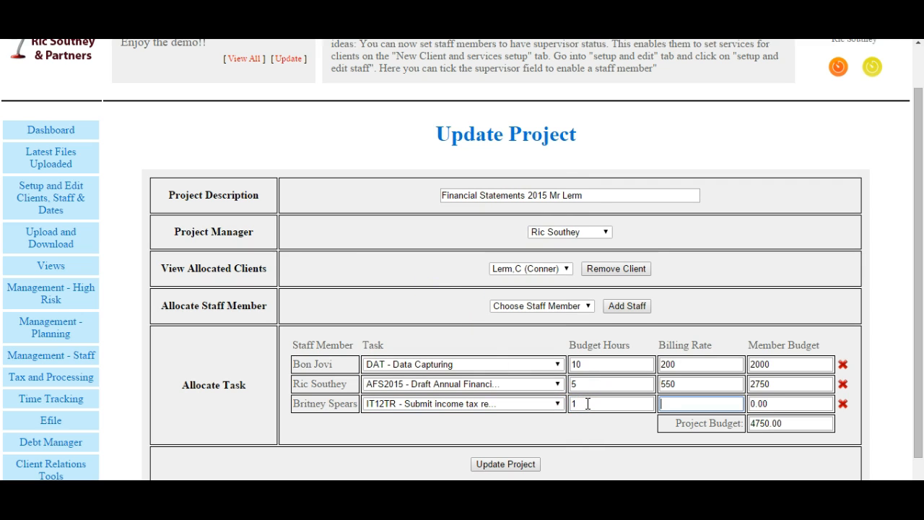
{"action": "type", "text": "450"}
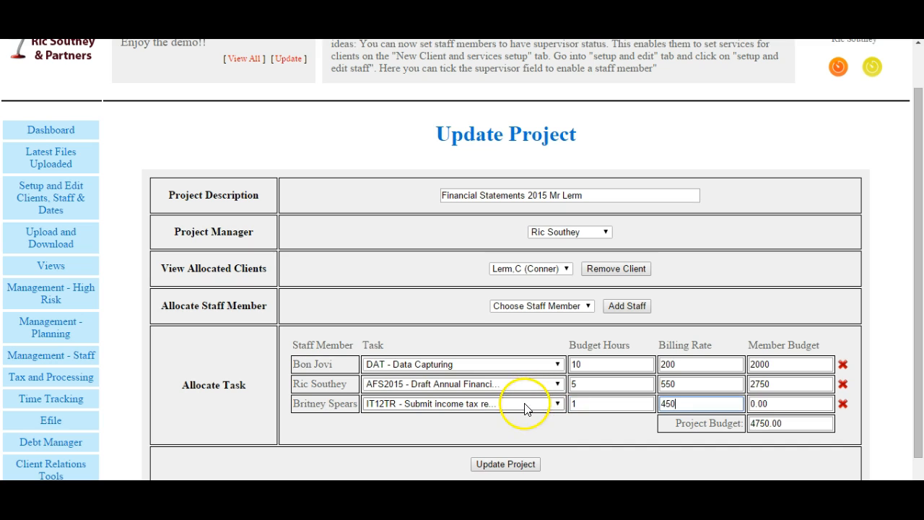
{"action": "left_click", "coordinate": [786, 405]}
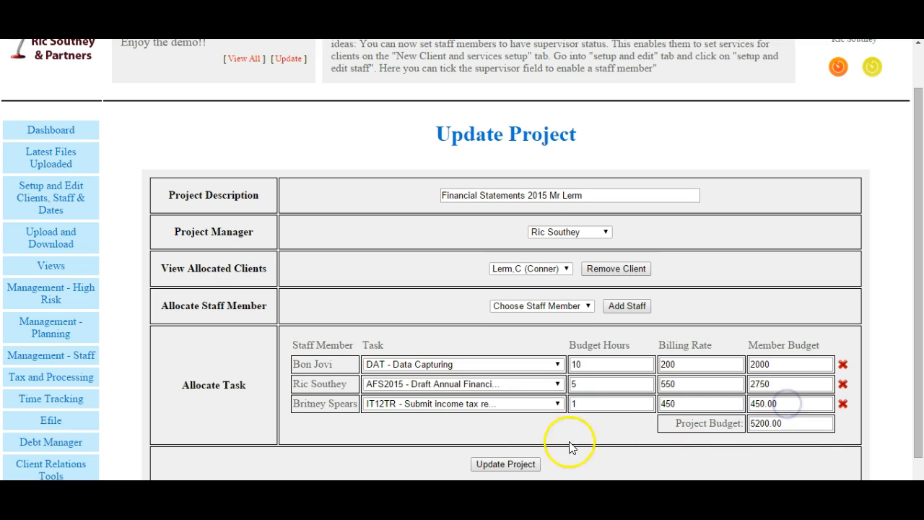
{"action": "left_click", "coordinate": [505, 468]}
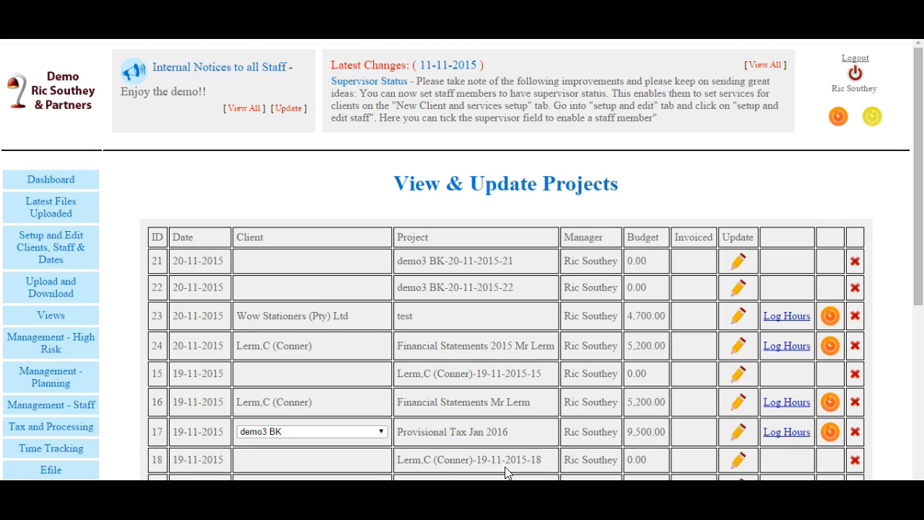
Open the project timer, run it for the client's Financial Statements 2015 project, and stop it.
{"action": "left_click", "coordinate": [56, 455]}
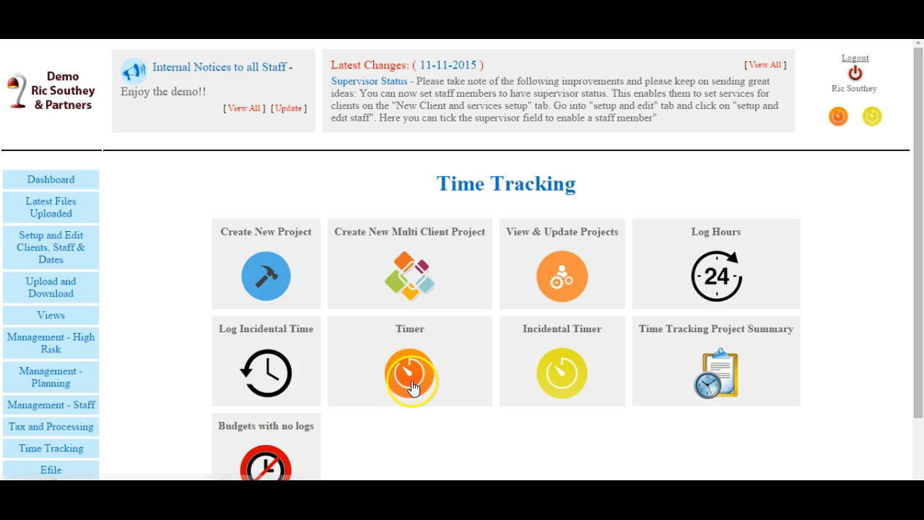
{"action": "left_click", "coordinate": [838, 118]}
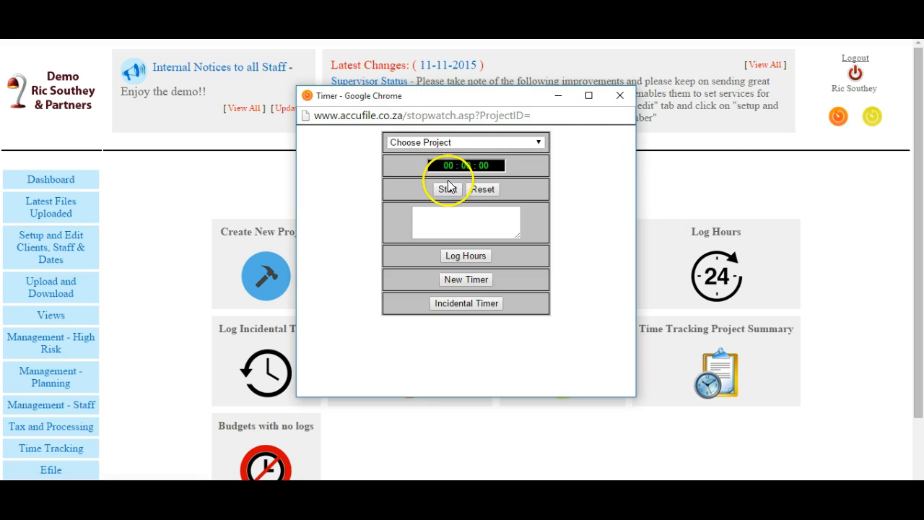
{"action": "left_click", "coordinate": [448, 189]}
{"action": "left_click", "coordinate": [536, 142]}
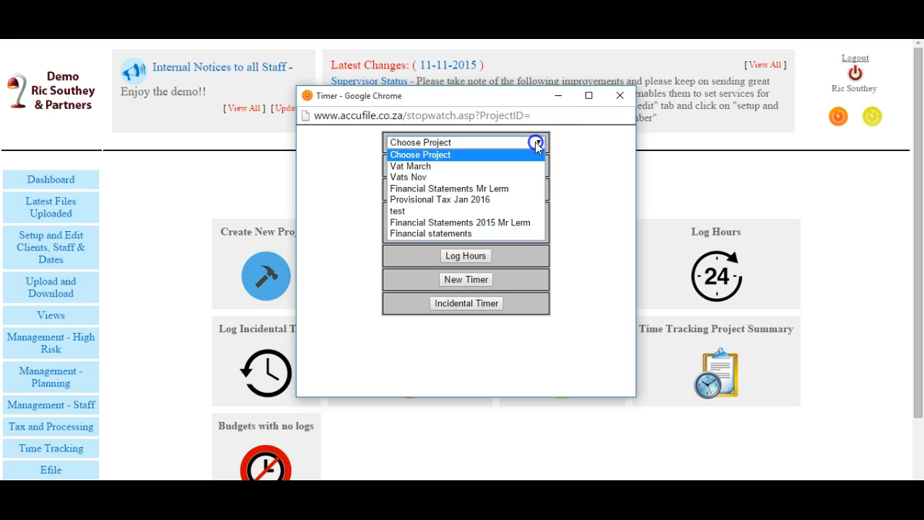
{"action": "left_click", "coordinate": [469, 224]}
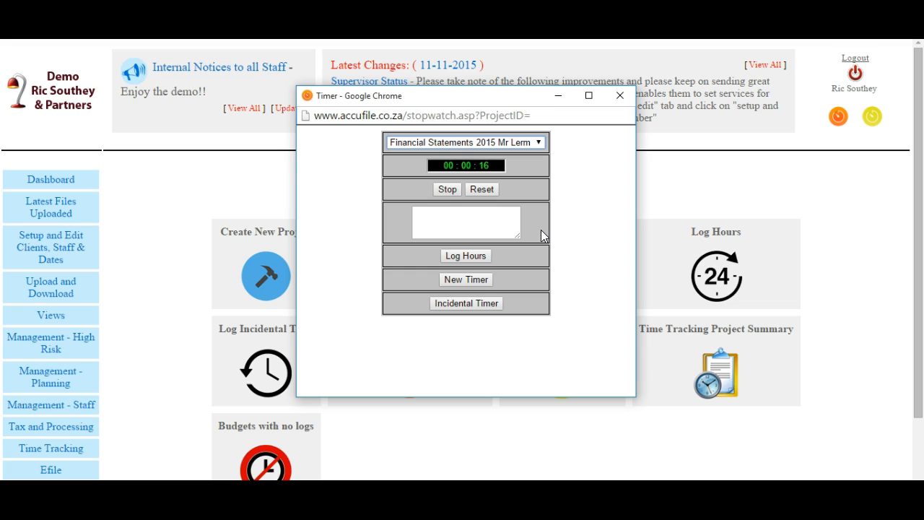
{"action": "left_click", "coordinate": [448, 190]}
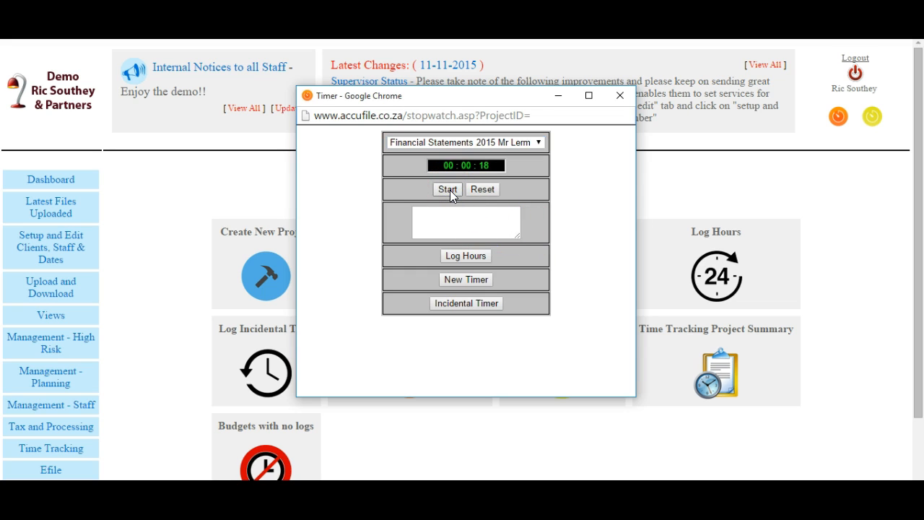
Resume the Financial Statements 2015 timer, open a second timer beside it, and run that one for the Vats Nov project until stopped.
{"action": "left_click", "coordinate": [450, 190]}
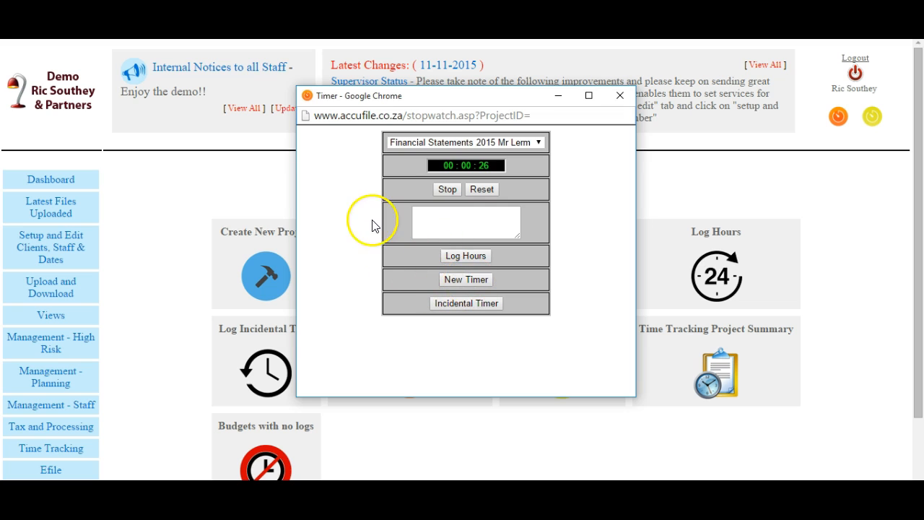
{"action": "left_click", "coordinate": [453, 280]}
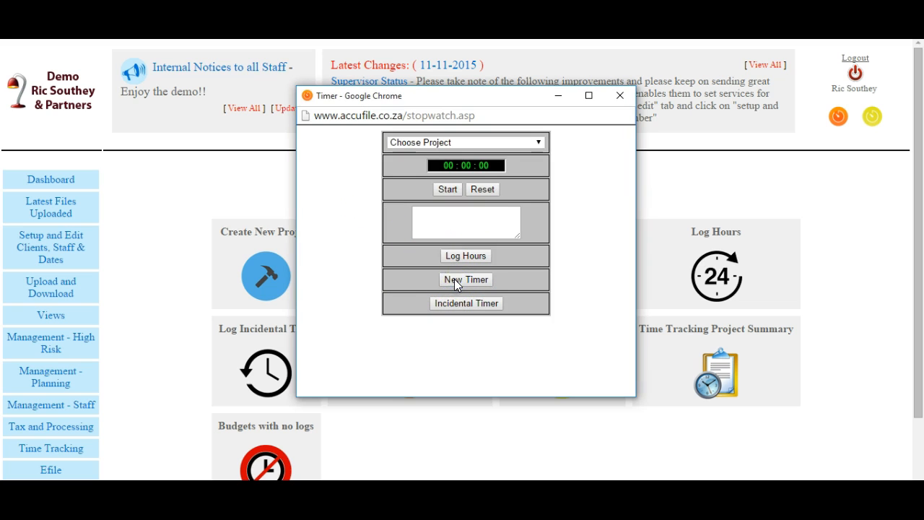
{"action": "left_click_drag", "start_coordinate": [512, 93], "coordinate": [270, 92]}
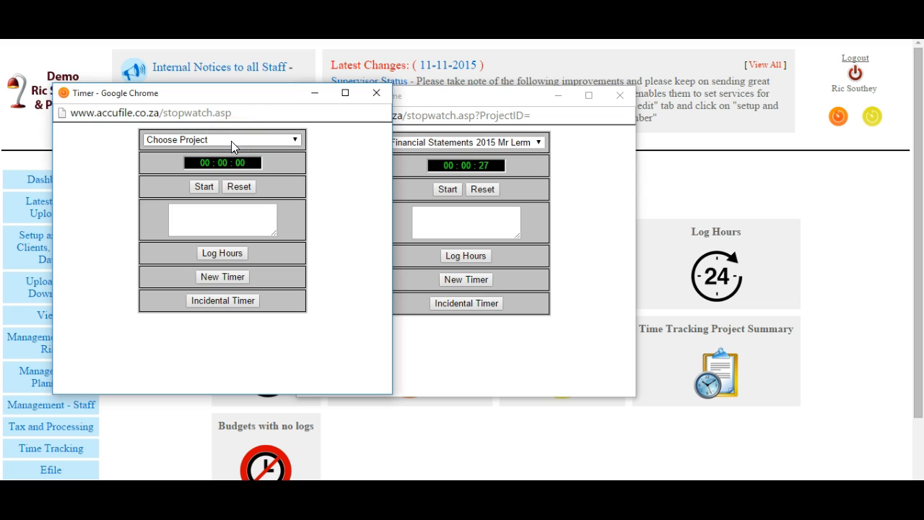
{"action": "left_click", "coordinate": [199, 188]}
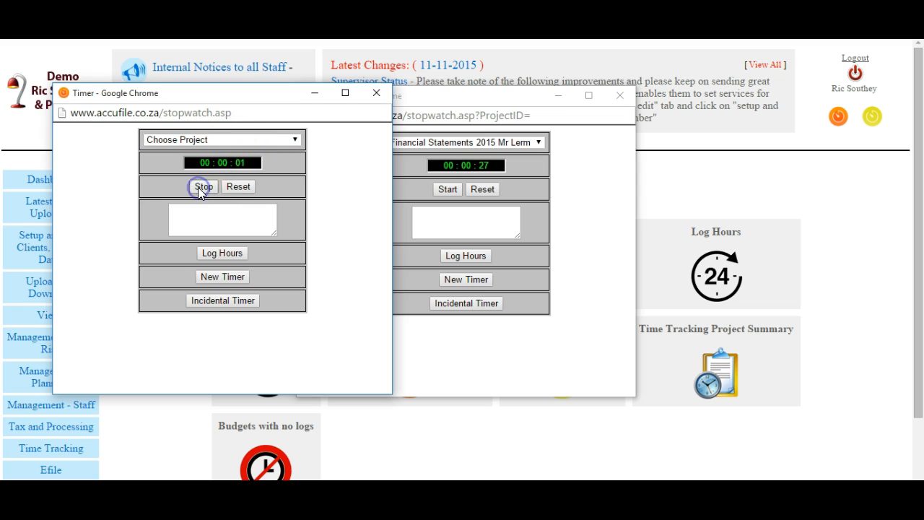
{"action": "left_click", "coordinate": [296, 141]}
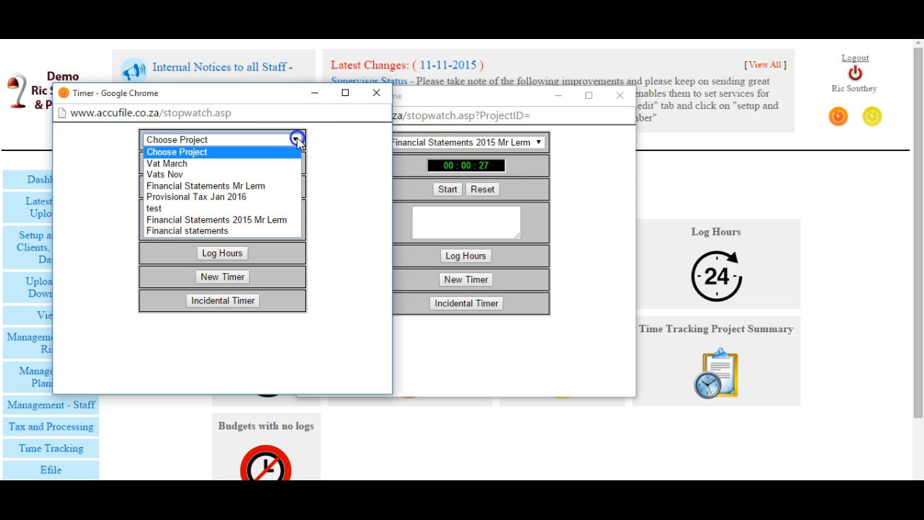
{"action": "left_click", "coordinate": [232, 175]}
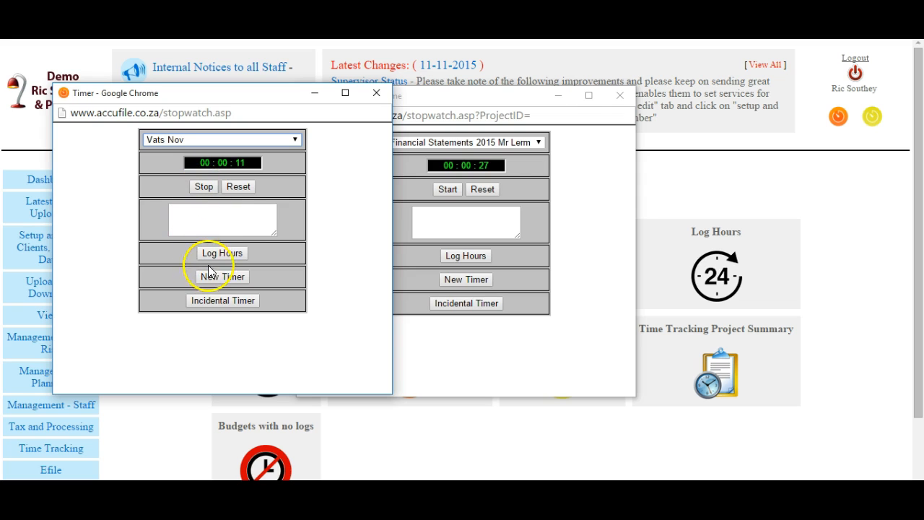
{"action": "left_click", "coordinate": [204, 187]}
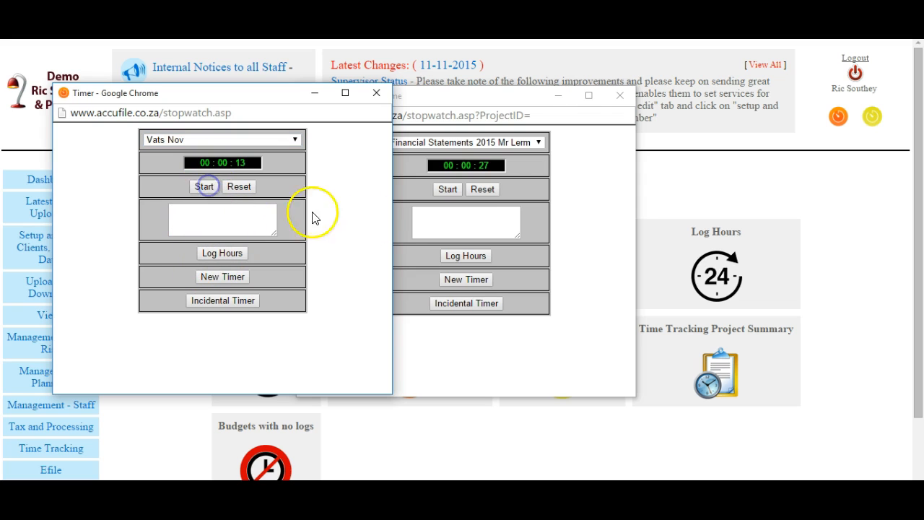
Run and stop the Financial Statements 2015 timer and the Vats Nov timer in turn, and close the Vats Nov timer.
{"action": "left_click", "coordinate": [448, 189]}
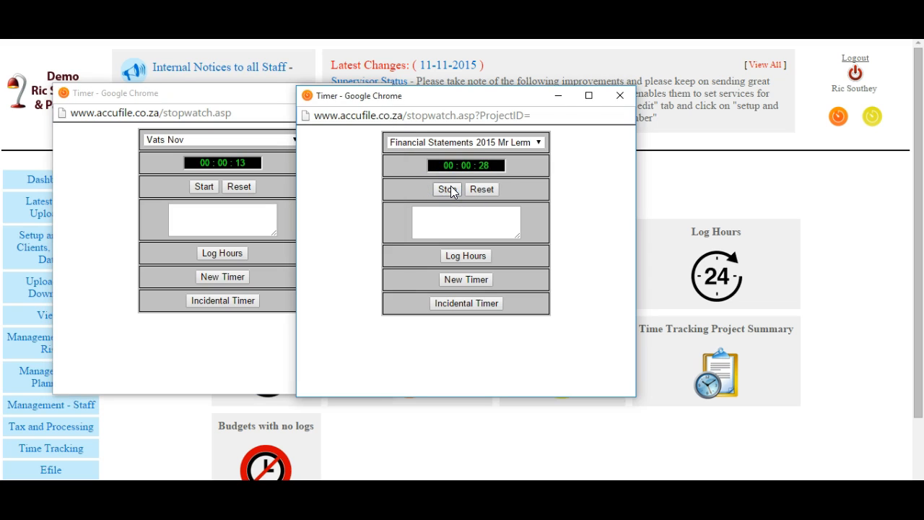
{"action": "left_click", "coordinate": [451, 190]}
{"action": "left_click", "coordinate": [198, 186]}
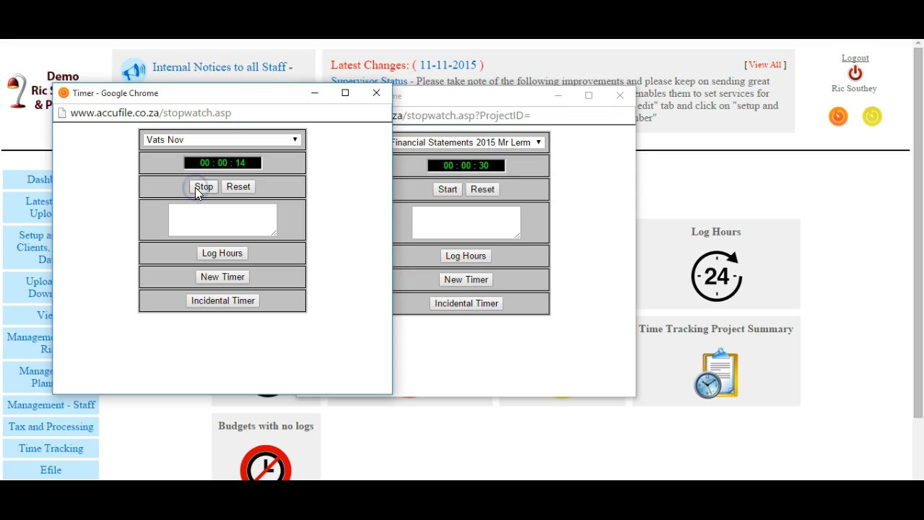
{"action": "left_click", "coordinate": [195, 187]}
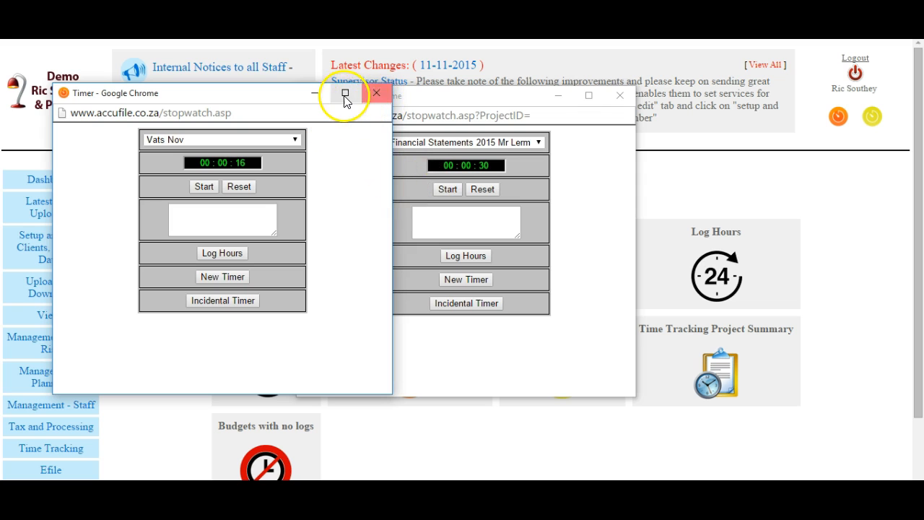
{"action": "left_click", "coordinate": [376, 96]}
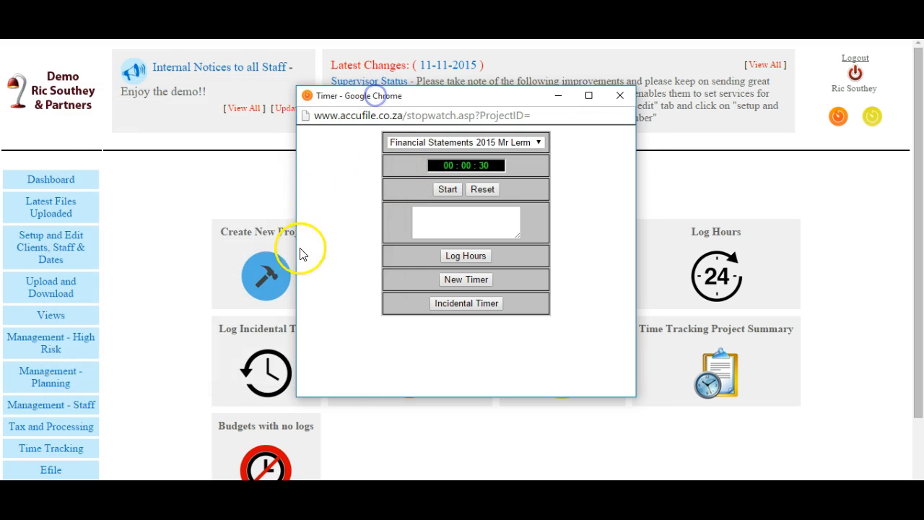
Log 01 : 00 : 30 of billable time to the AFS2015 draft annual financials task with the note "review", and close the timer.
{"action": "left_click", "coordinate": [459, 256]}
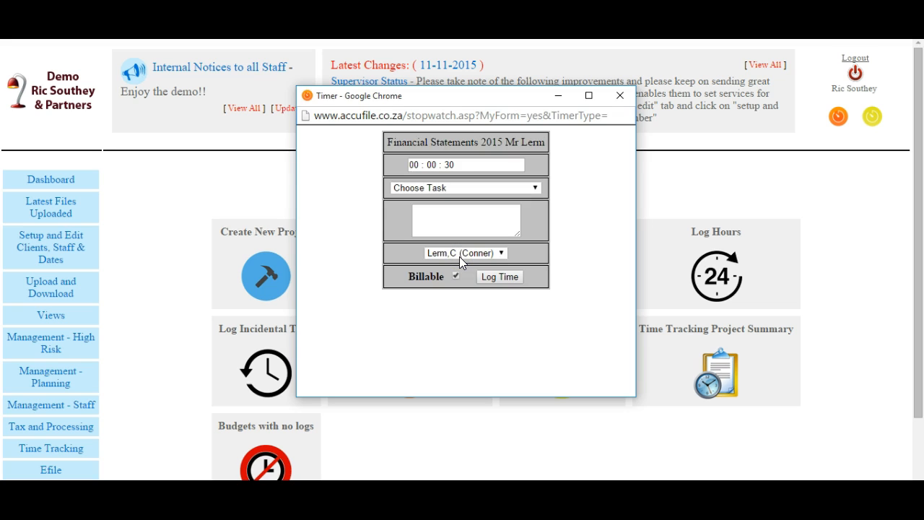
{"action": "left_click", "coordinate": [535, 187]}
{"action": "left_click", "coordinate": [470, 211]}
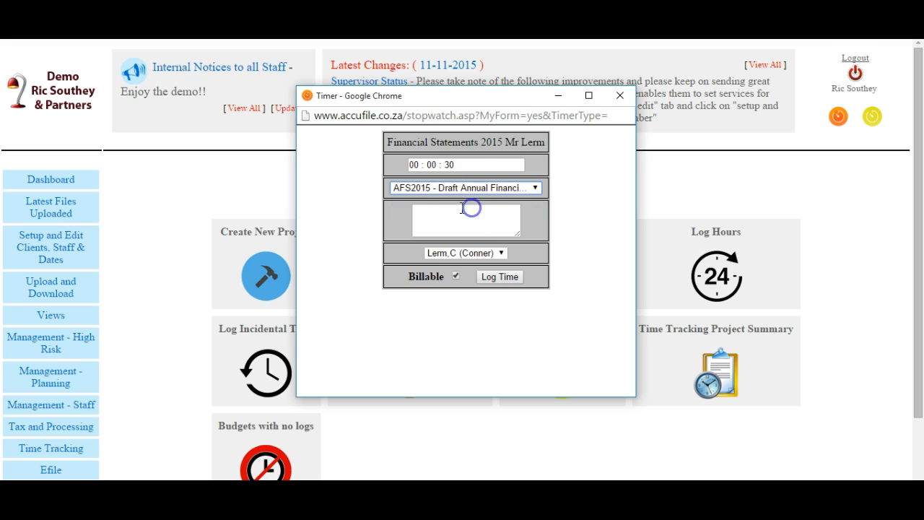
{"action": "left_click", "coordinate": [415, 164]}
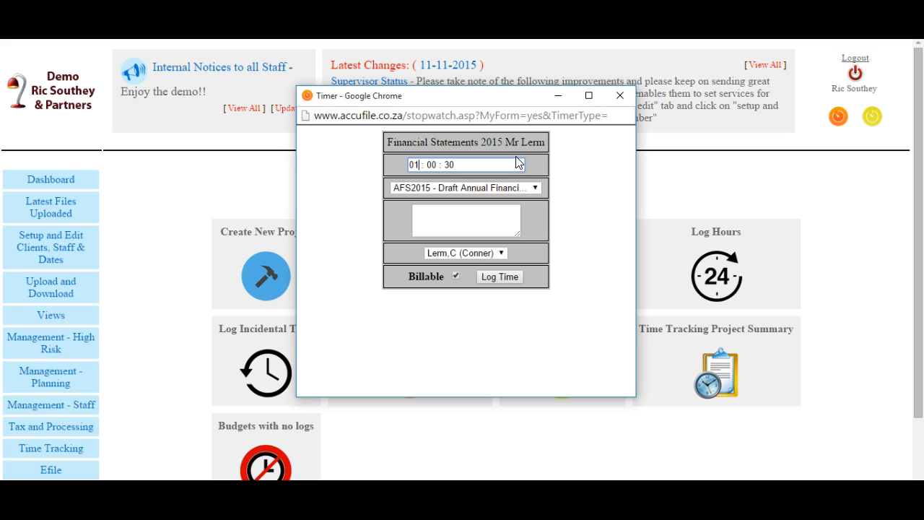
{"action": "left_click", "coordinate": [443, 216]}
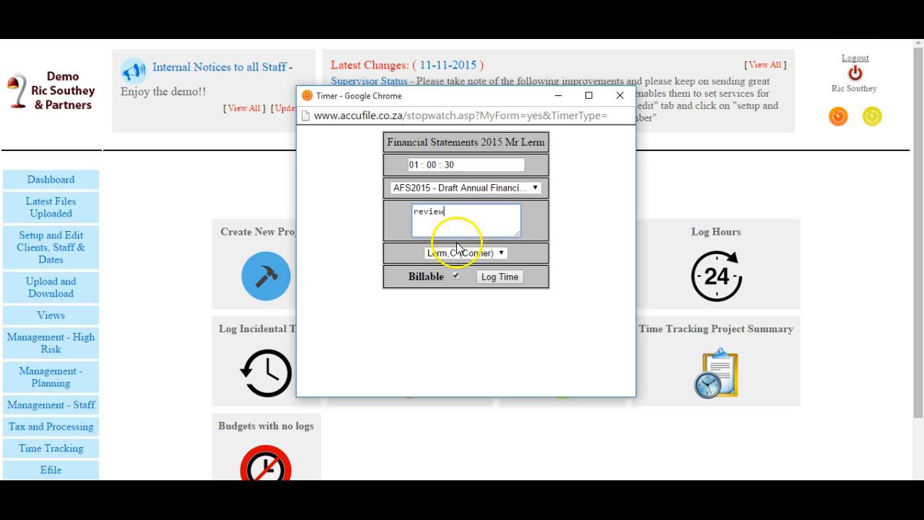
{"action": "left_click", "coordinate": [506, 278]}
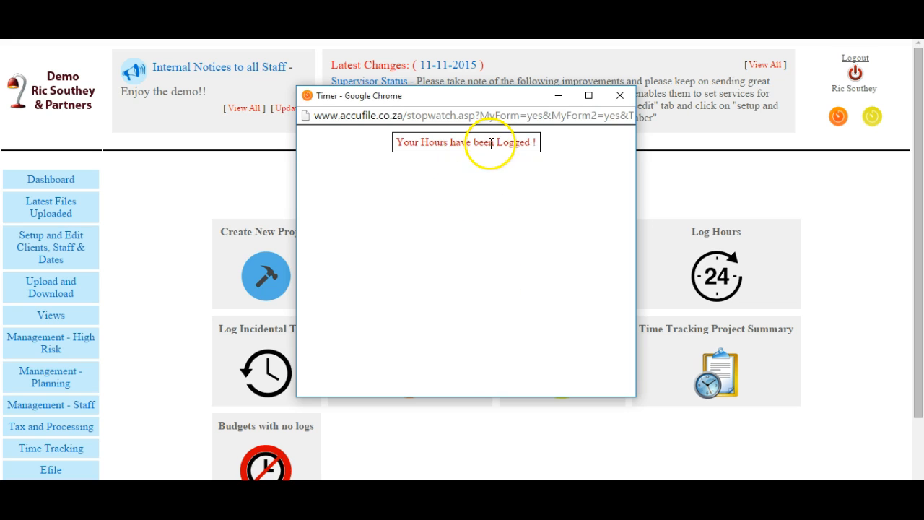
{"action": "left_click", "coordinate": [620, 97]}
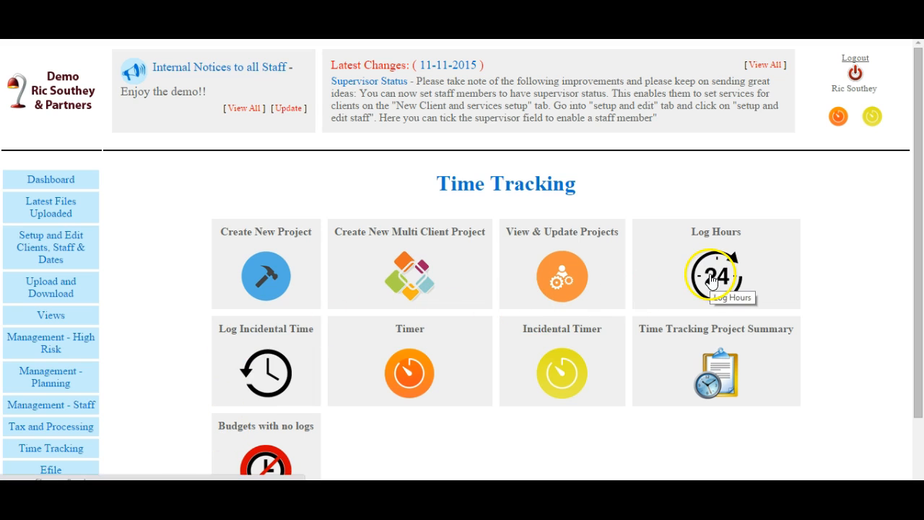
Open the client's Financial Statements 2015 project for manual hour logging.
{"action": "left_click", "coordinate": [711, 279]}
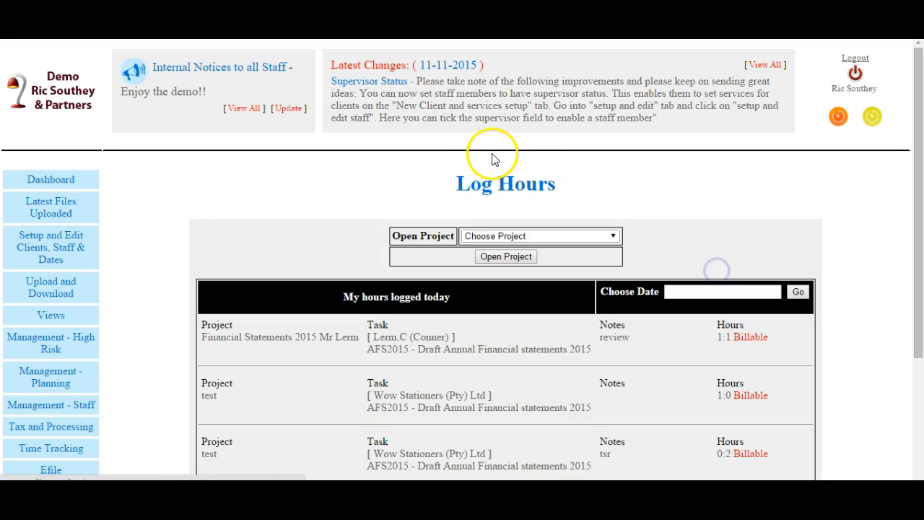
{"action": "left_click", "coordinate": [613, 237]}
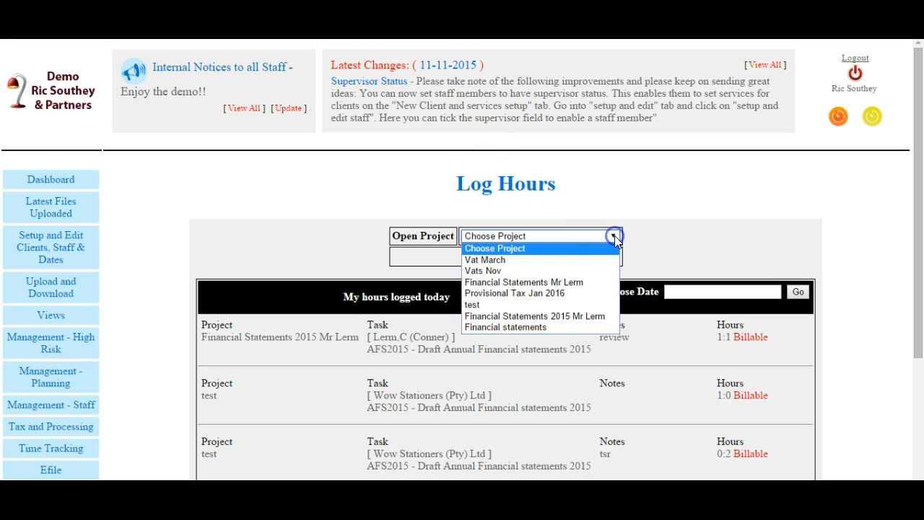
{"action": "left_click", "coordinate": [541, 318]}
{"action": "left_click", "coordinate": [519, 256]}
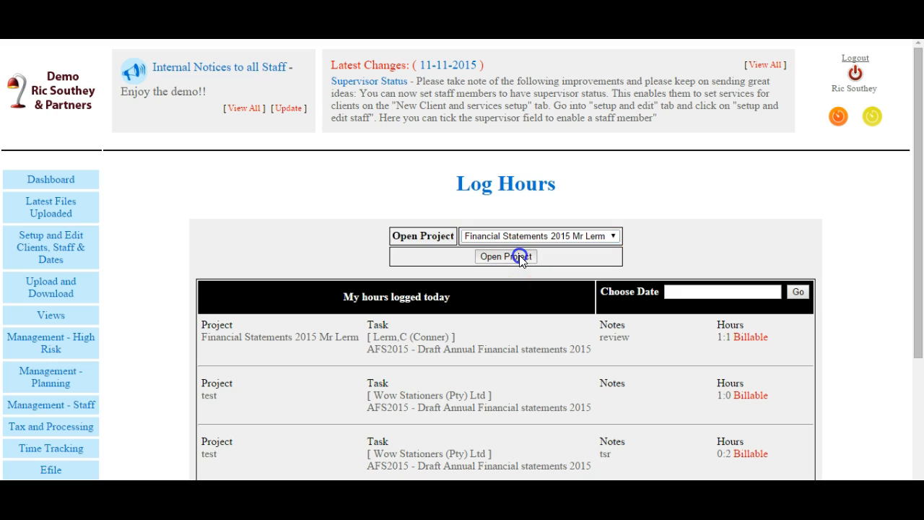
Log 1 billable hour to the AFS2015 draft annual financials task with the description "review", and review the hours logged today.
{"action": "left_click", "coordinate": [356, 277]}
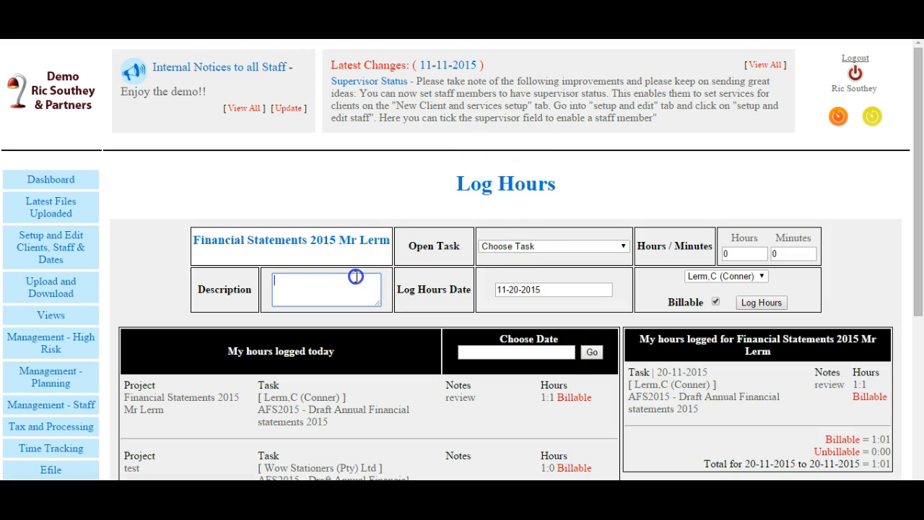
{"action": "type", "text": "review"}
{"action": "left_click", "coordinate": [621, 246]}
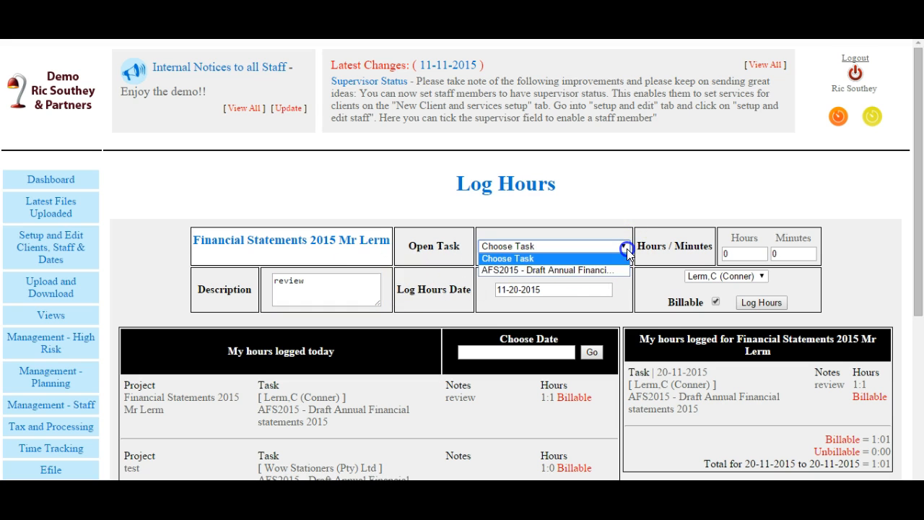
{"action": "left_click", "coordinate": [566, 272]}
{"action": "left_click", "coordinate": [748, 254]}
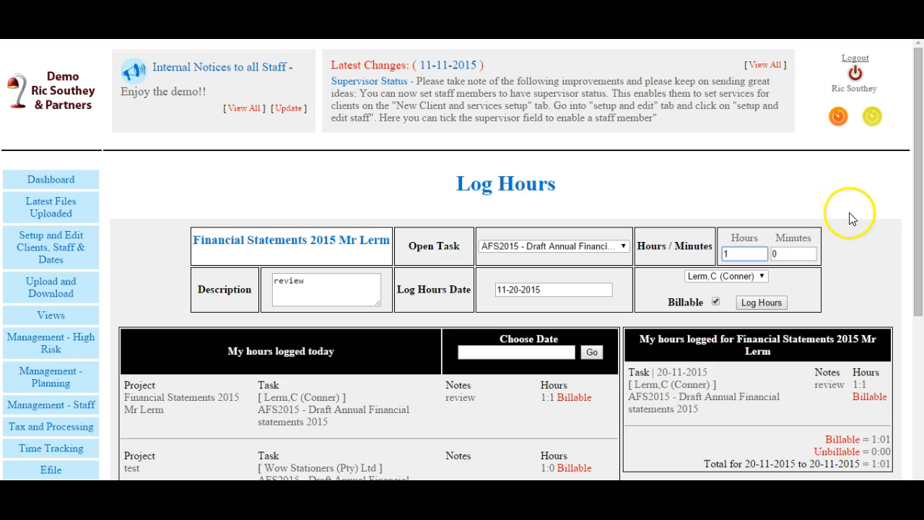
{"action": "left_click_drag", "start_coordinate": [917, 213], "coordinate": [914, 362]}
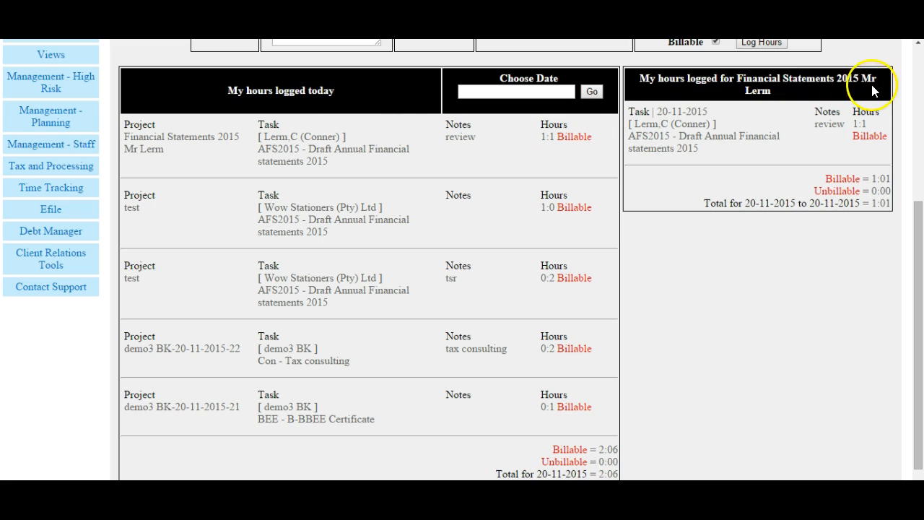
{"action": "left_click_drag", "start_coordinate": [920, 309], "coordinate": [920, 192]}
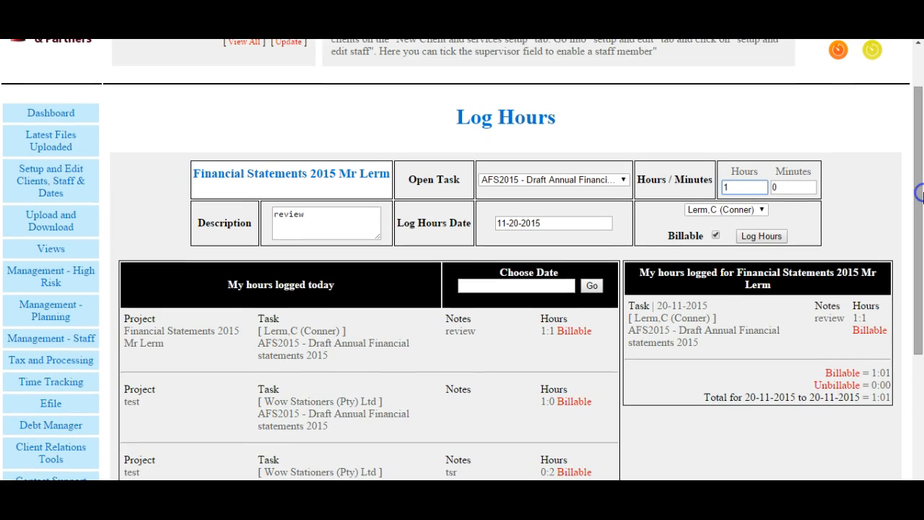
{"action": "left_click", "coordinate": [759, 236]}
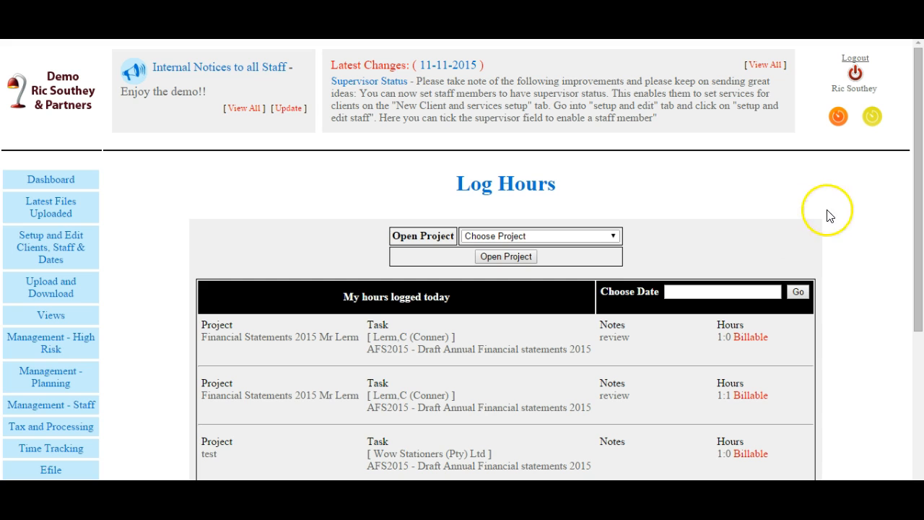
{"action": "left_click_drag", "start_coordinate": [919, 201], "coordinate": [917, 309]}
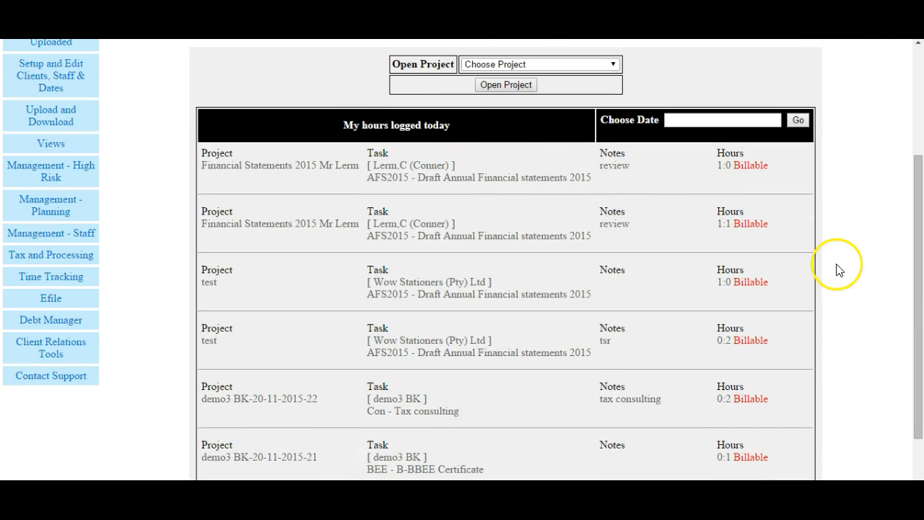
{"action": "left_click_drag", "start_coordinate": [916, 282], "coordinate": [917, 182]}
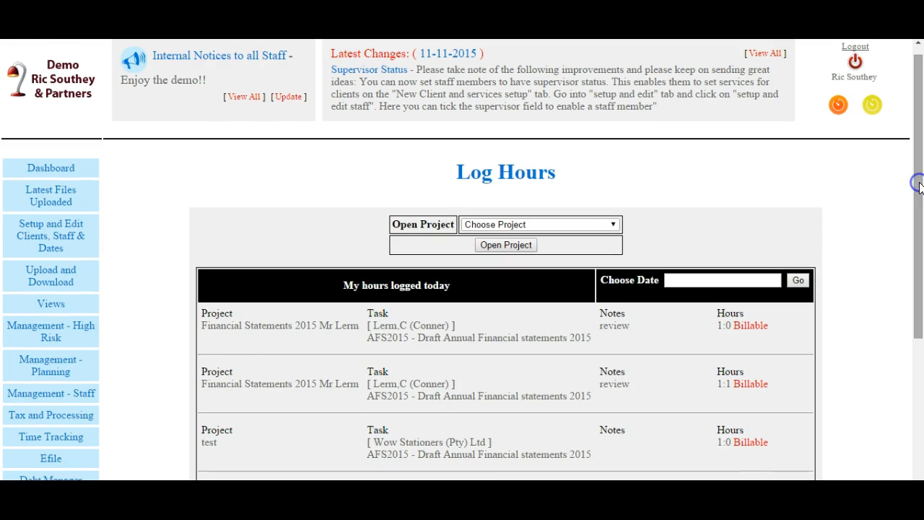
Open the Time Tracking Project Summary and search it for the client's Financial Statements 2015 project with budget details included.
{"action": "left_click", "coordinate": [57, 439]}
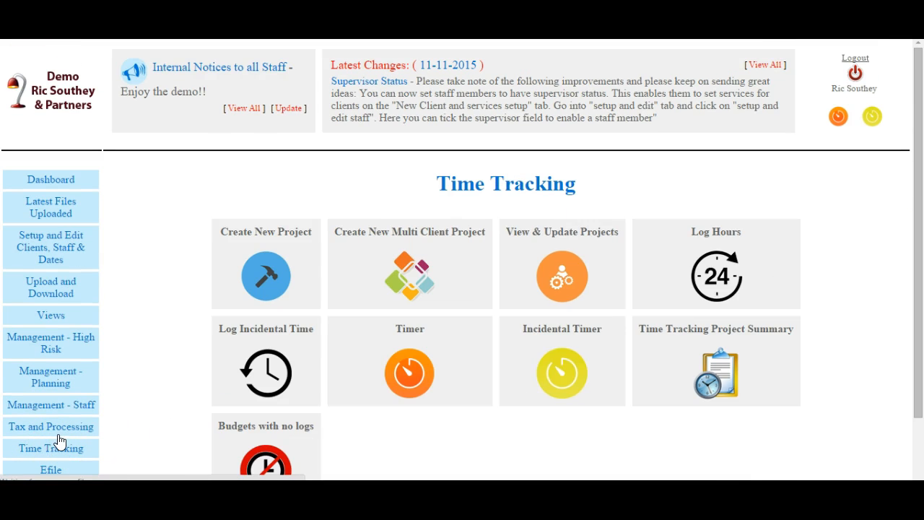
{"action": "left_click_drag", "start_coordinate": [915, 223], "coordinate": [918, 301]}
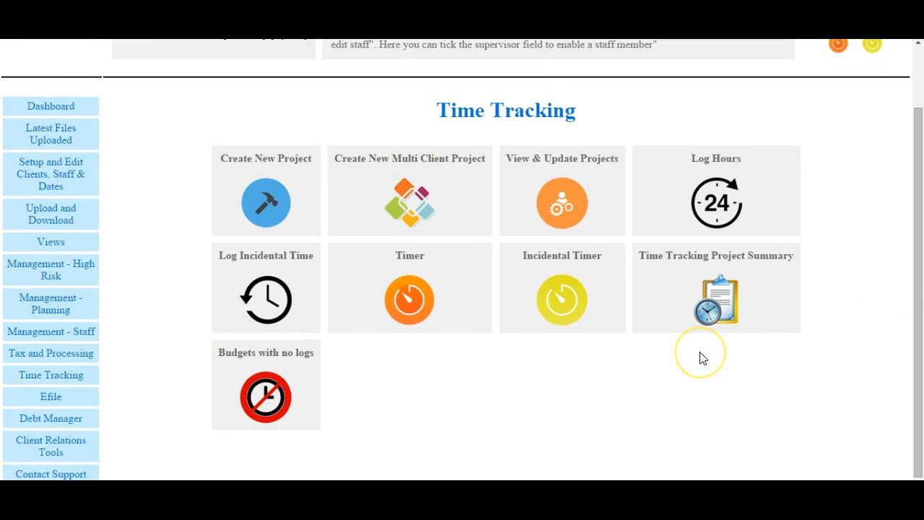
{"action": "left_click", "coordinate": [688, 284]}
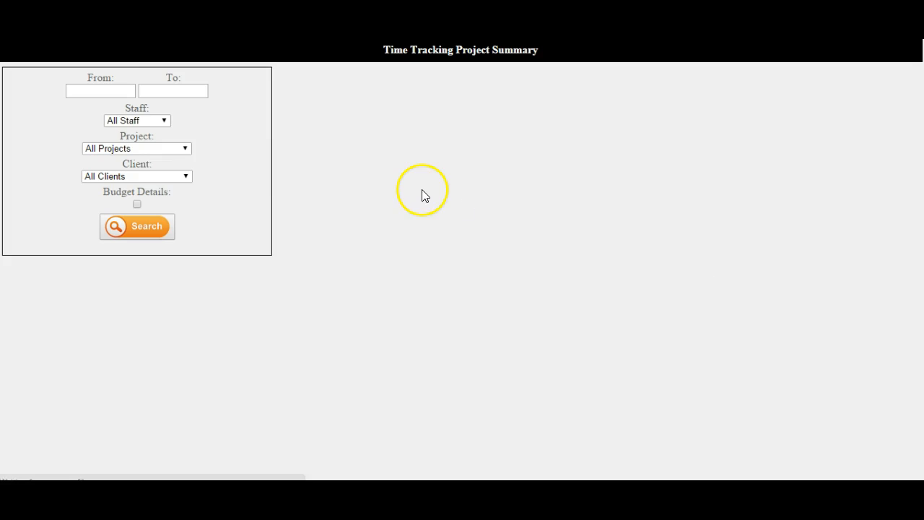
{"action": "left_click", "coordinate": [137, 205]}
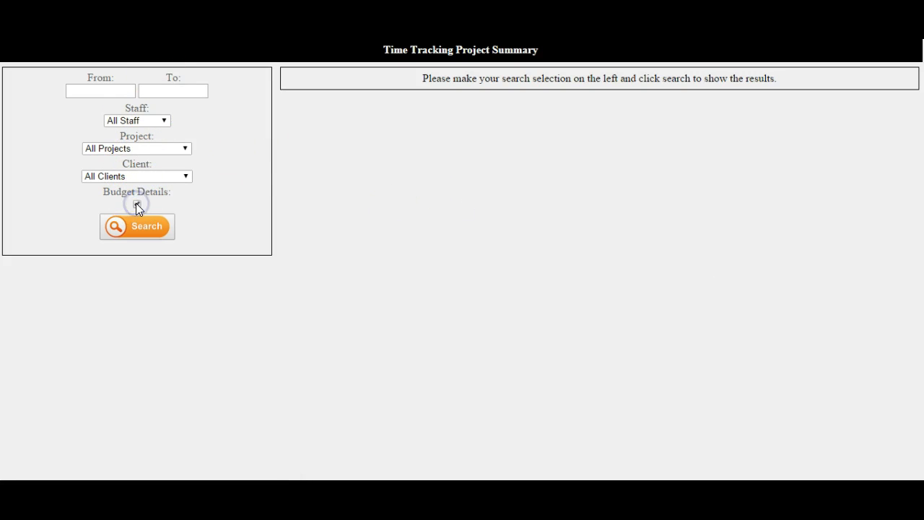
{"action": "left_click", "coordinate": [186, 149]}
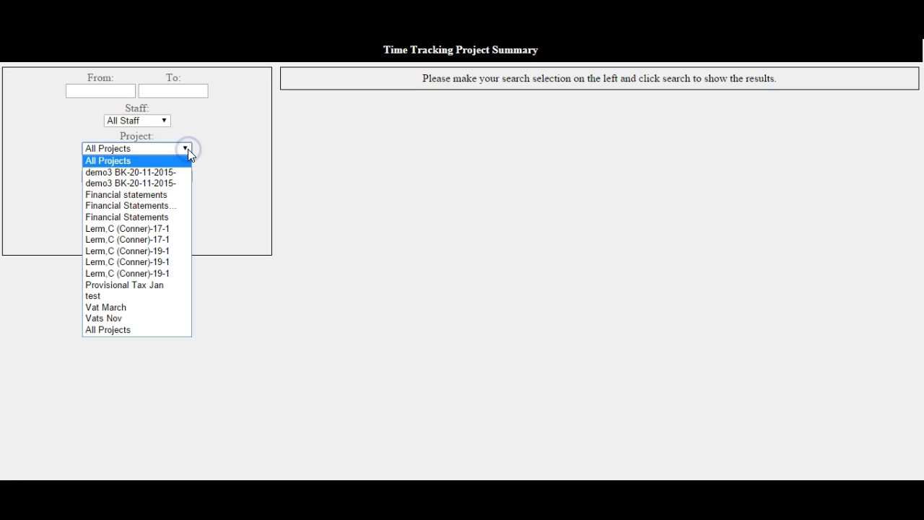
{"action": "left_click", "coordinate": [188, 148]}
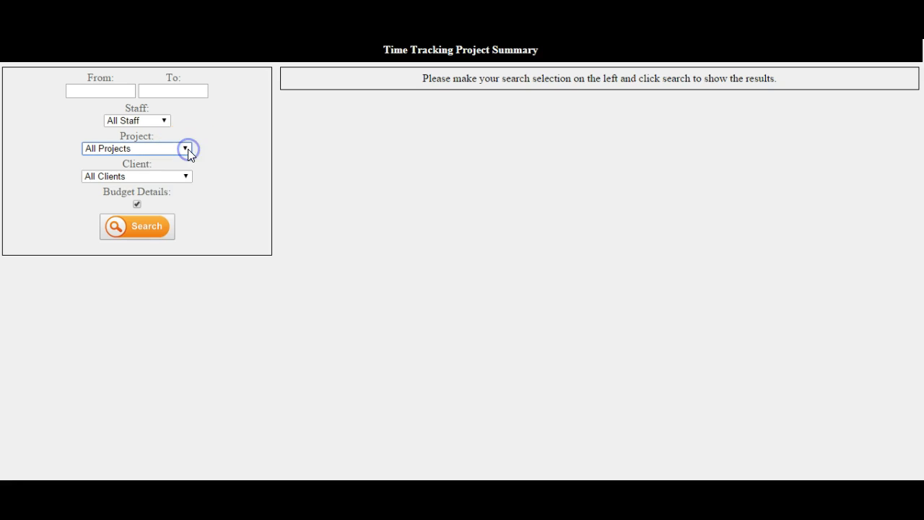
{"action": "left_click", "coordinate": [188, 148]}
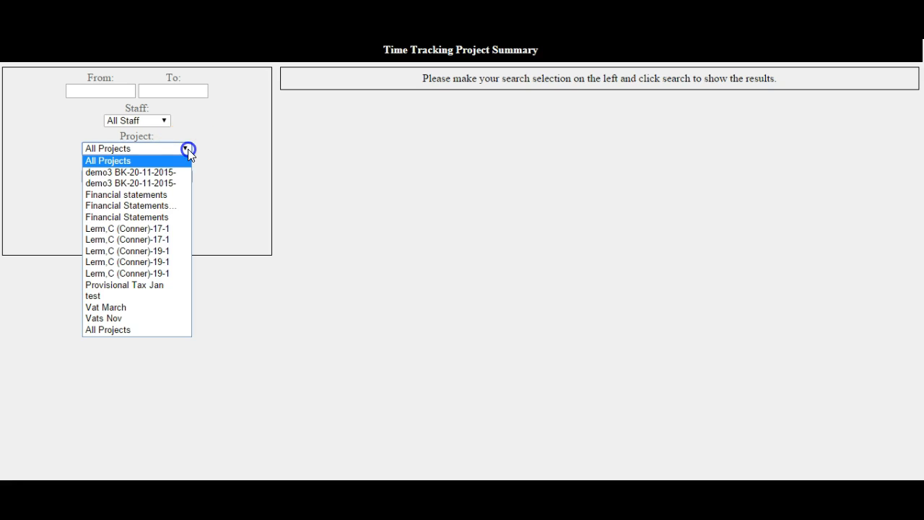
{"action": "left_click", "coordinate": [172, 206]}
{"action": "left_click", "coordinate": [147, 228]}
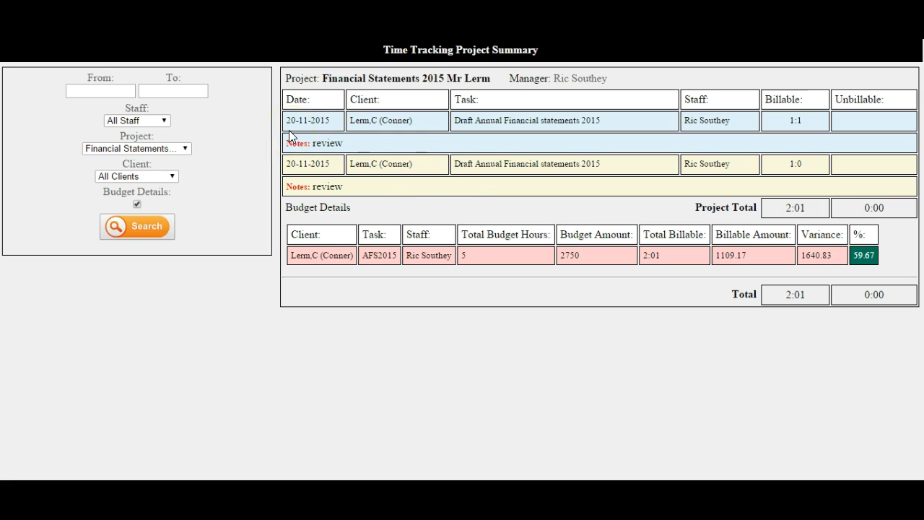
Repeat the project summary search without budget details, and return to the Time Tracking page.
{"action": "left_click", "coordinate": [136, 205]}
{"action": "left_click", "coordinate": [135, 225]}
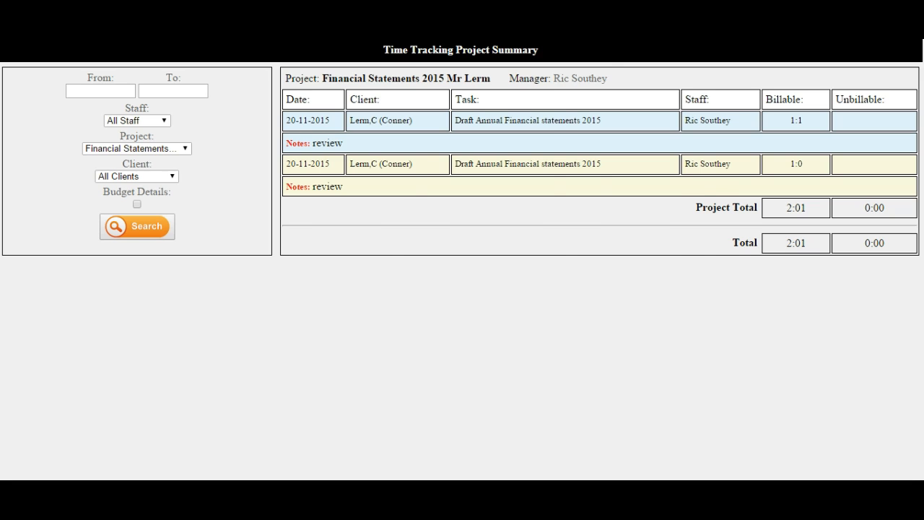
{"action": "left_click", "coordinate": [232, 9]}
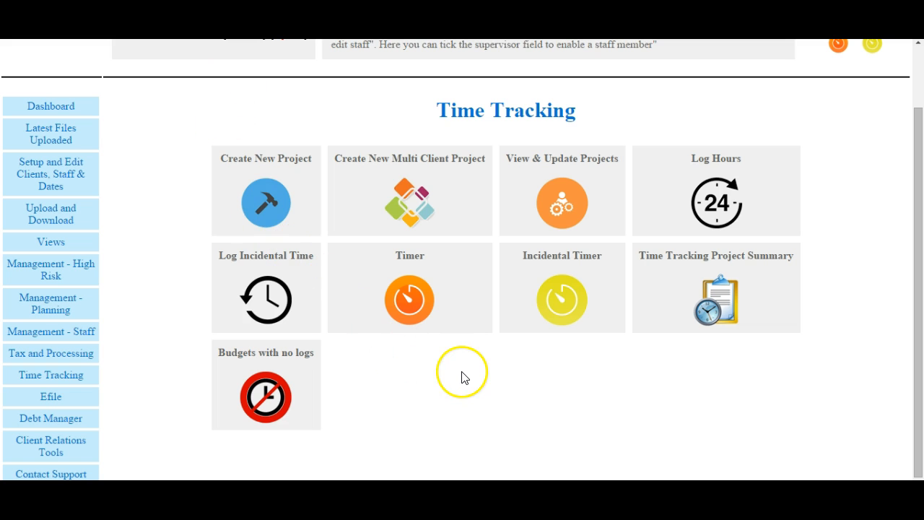